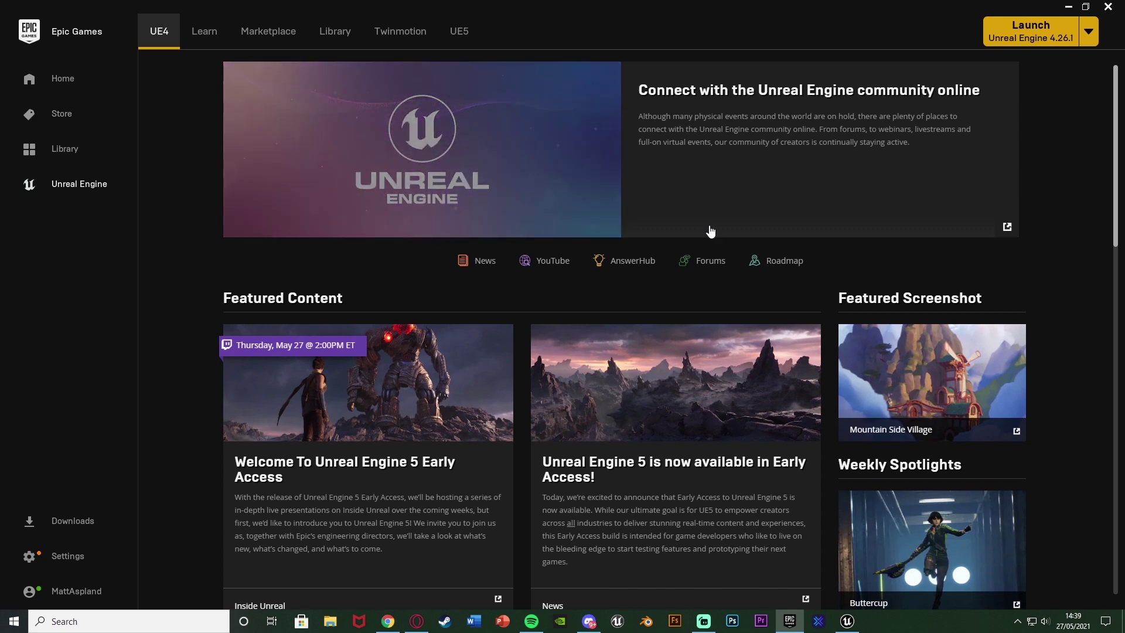
# - Bring the Epic Games Launcher forward from the tray and scroll its UE5 tab to the Valley of the Ancient sample
pyautogui.click(1016, 621)
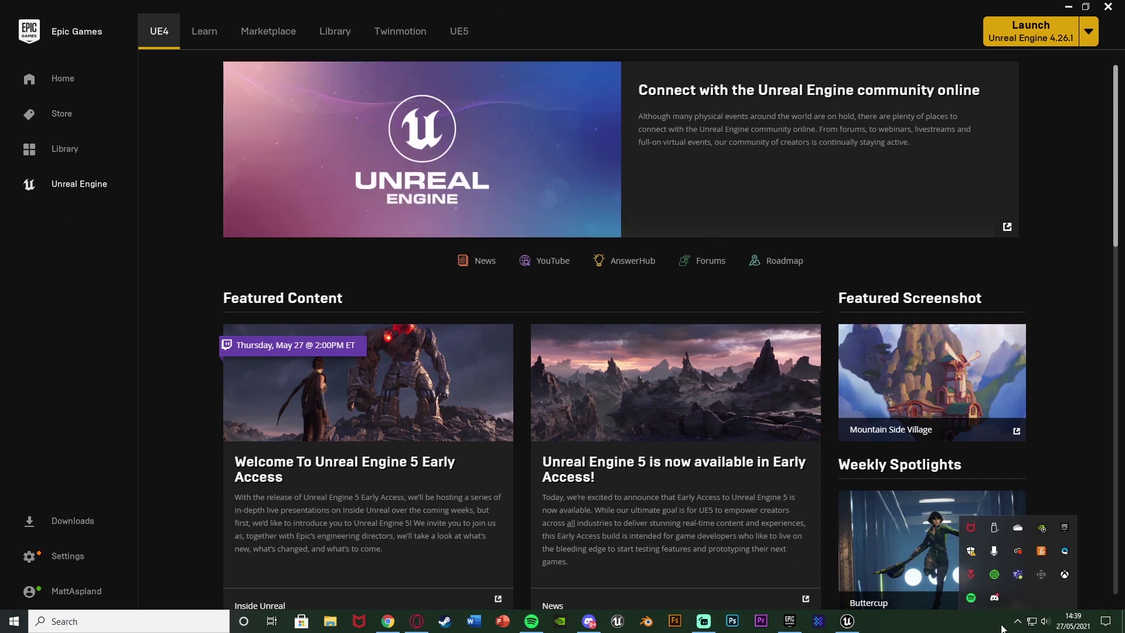
pyautogui.rightClick(1066, 529)
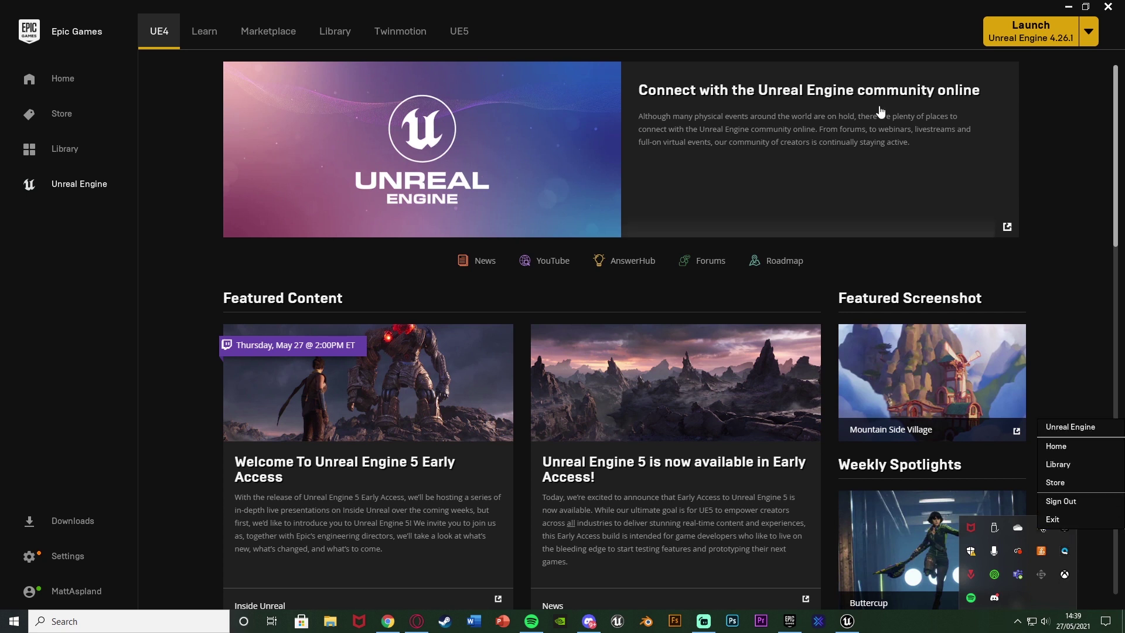
pyautogui.click(797, 6)
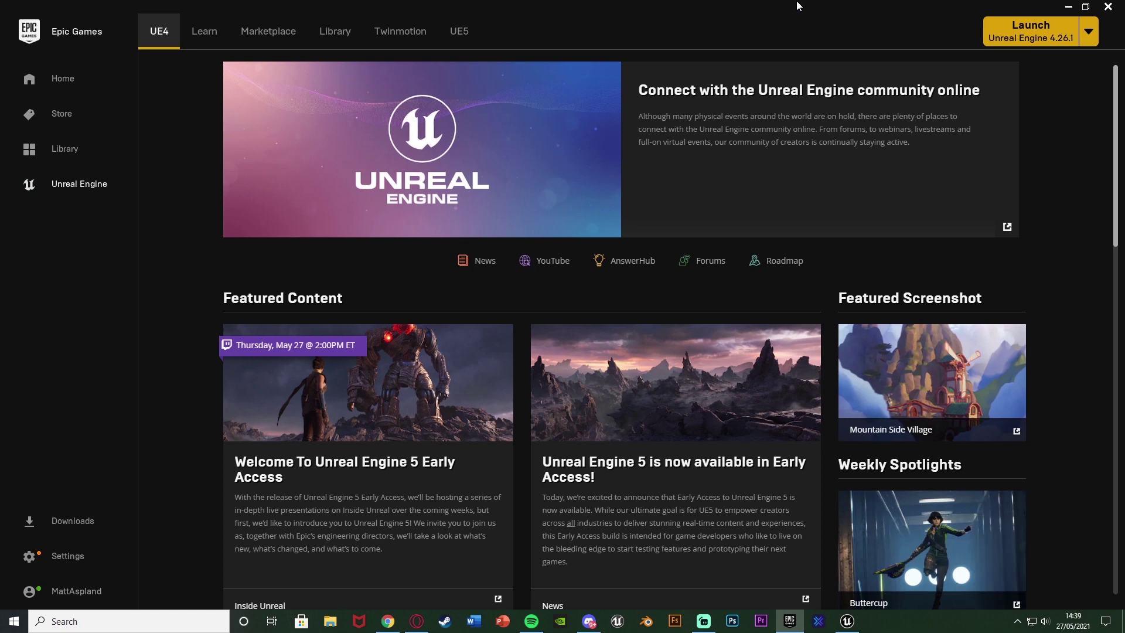
pyautogui.click(460, 31)
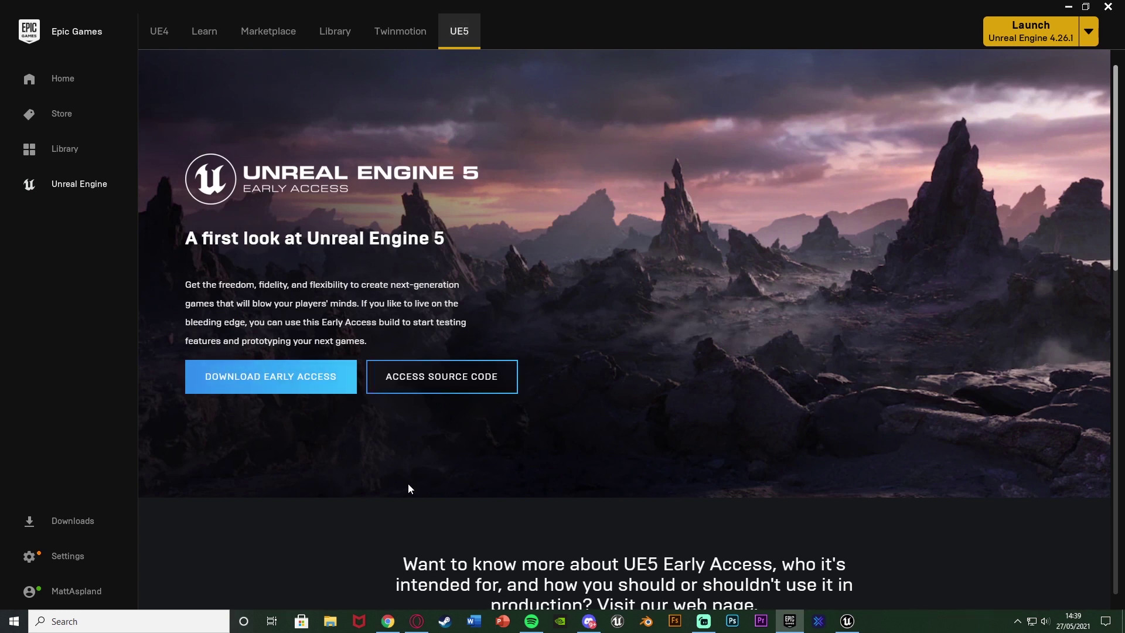
pyautogui.scroll(-12, 408, 486)
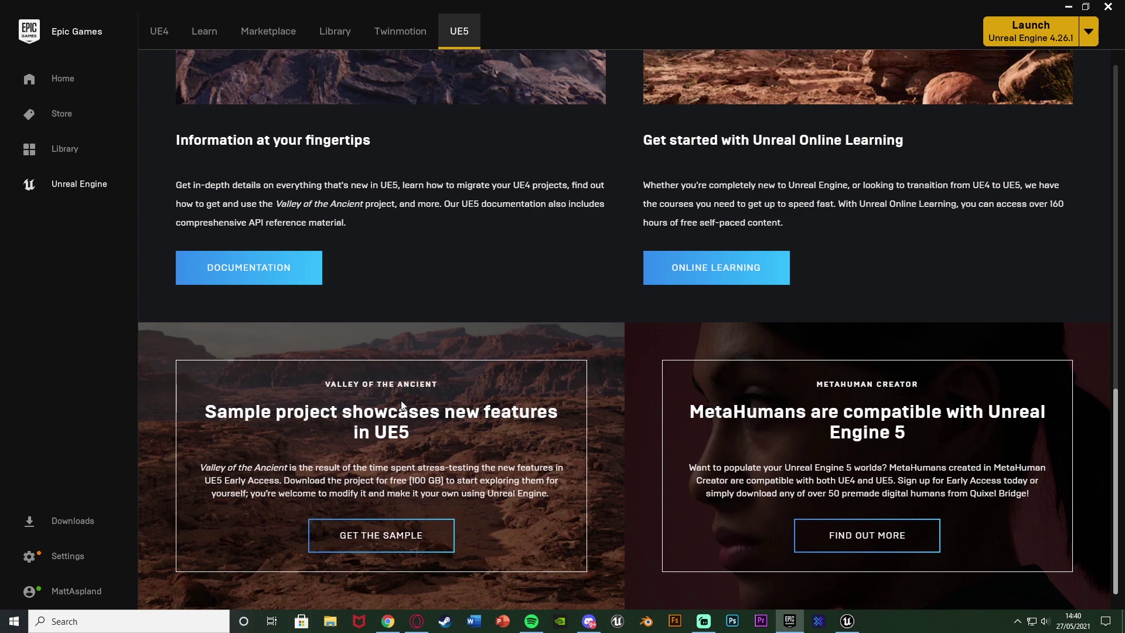
# - Scroll back to the top of the UE5 Early Access page
pyautogui.scroll(15, 410, 392)
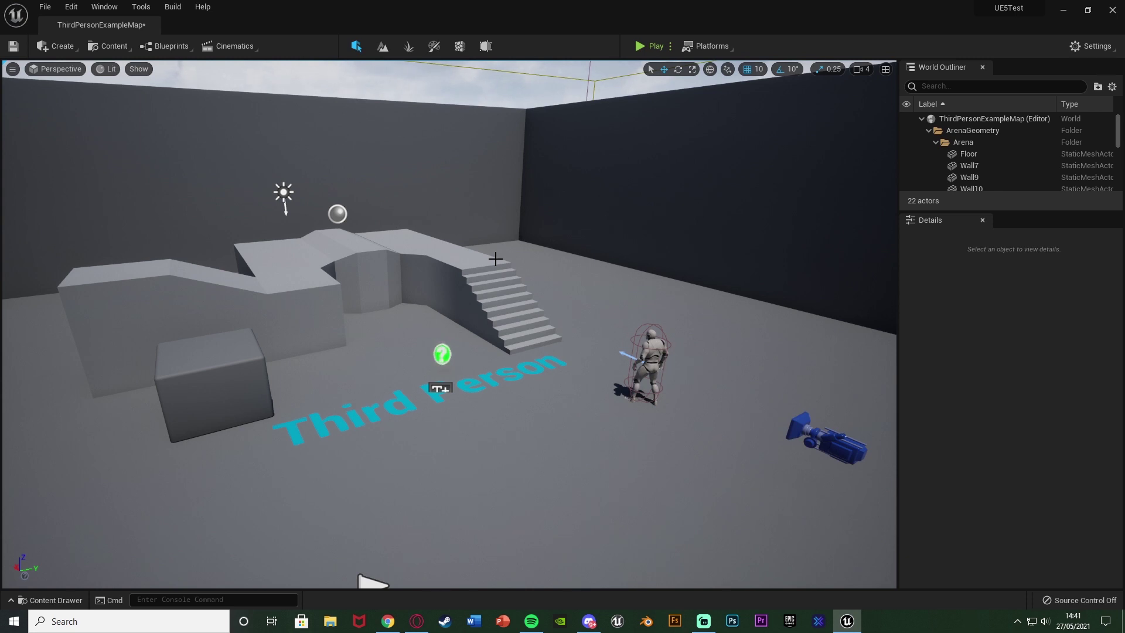
# - Play the level in the editor and run the character toward the stairs
pyautogui.moveTo(88, 228); pyautogui.dragTo(70, 211)
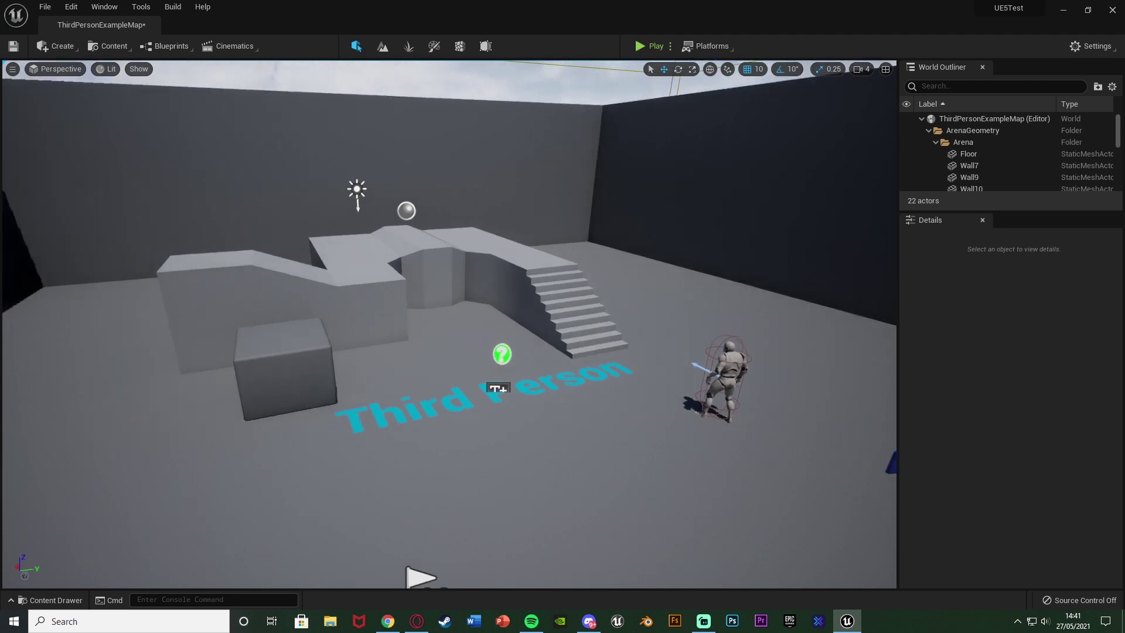
pyautogui.moveTo(708, 304); pyautogui.dragTo(708, 304)
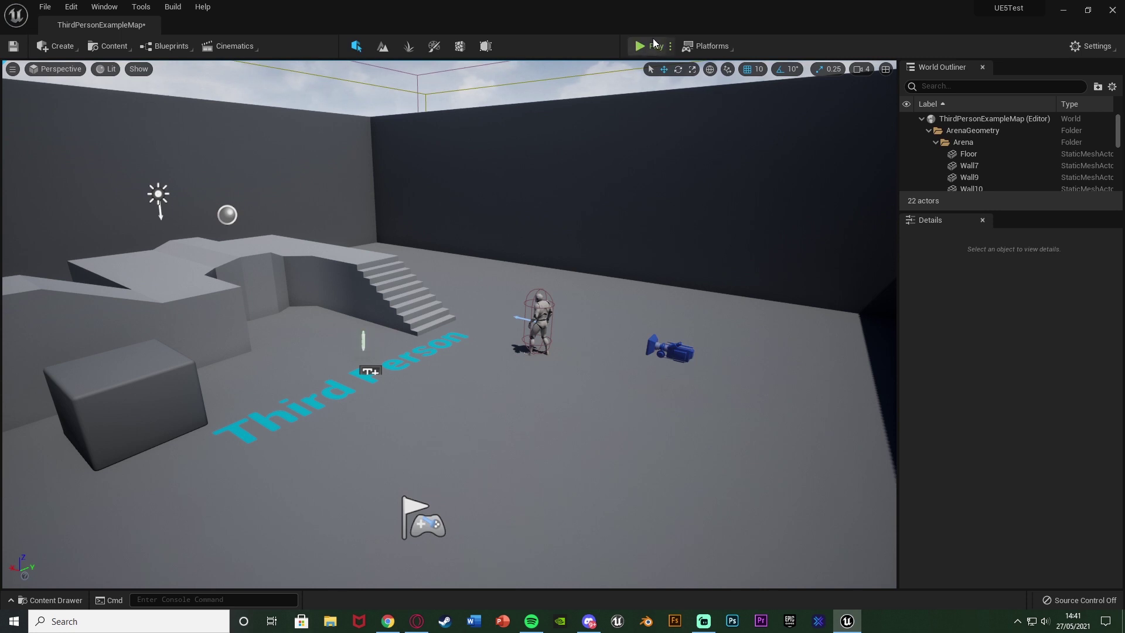
pyautogui.click(654, 44)
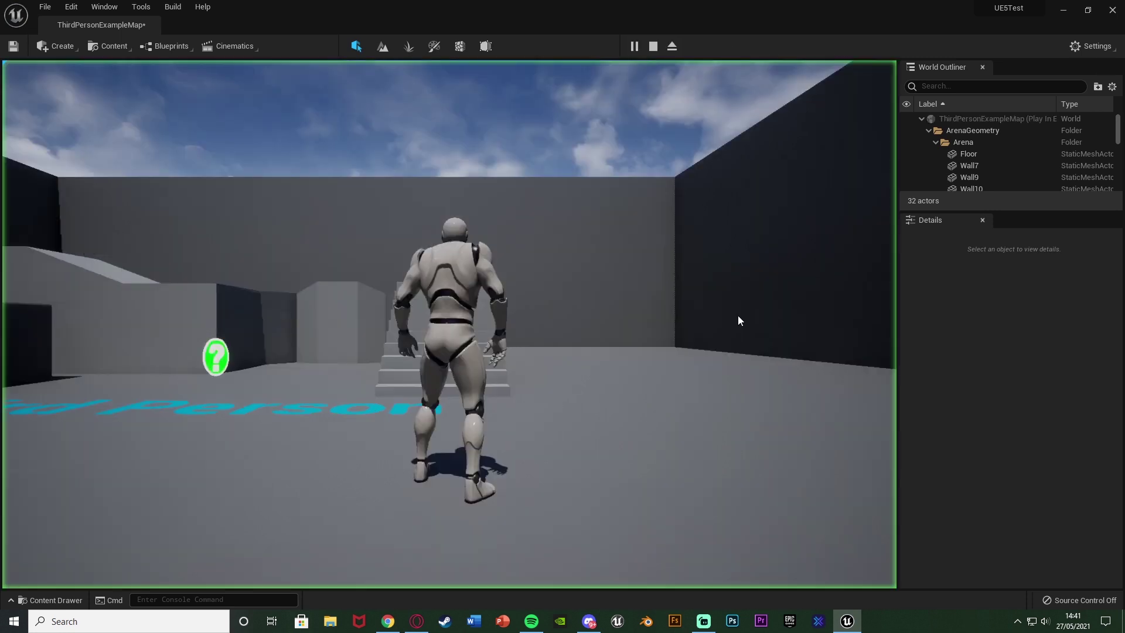
pyautogui.click(738, 319)
pyautogui.press('w')
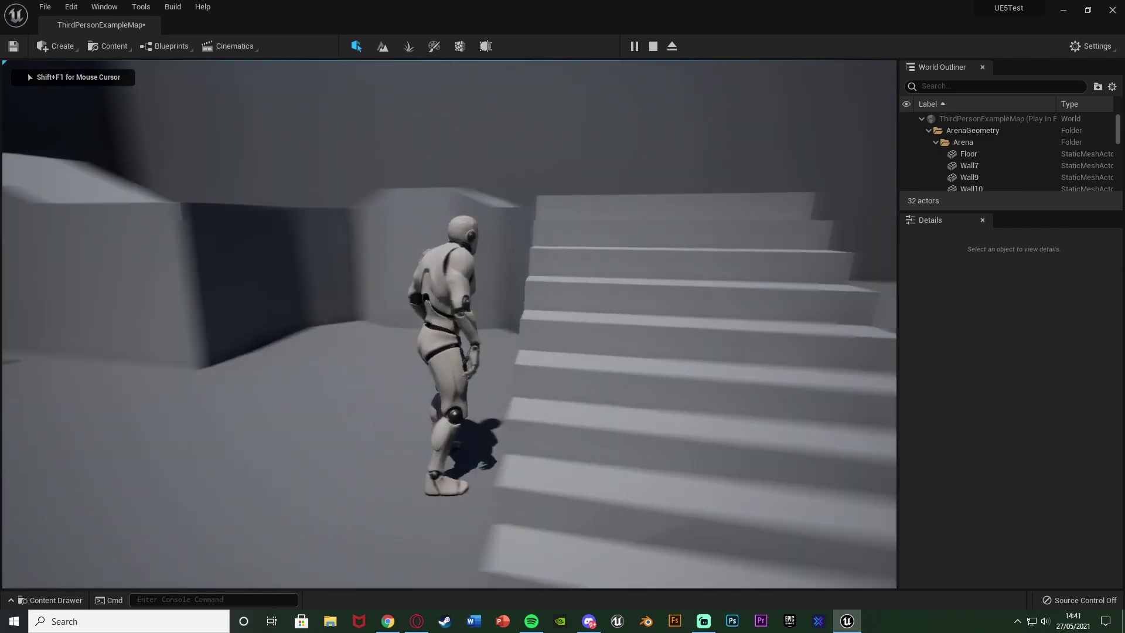
# - End the play session and fly the camera past the stairs to a wide arena view
pyautogui.press('Escape')
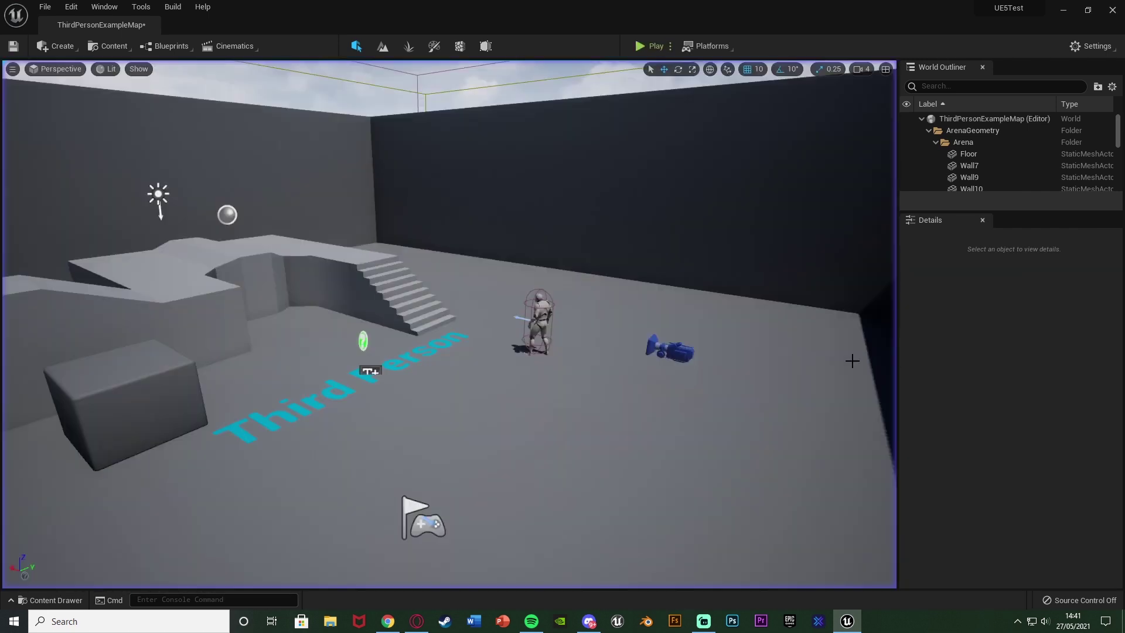
pyautogui.moveTo(497, 434); pyautogui.dragTo(497, 434)
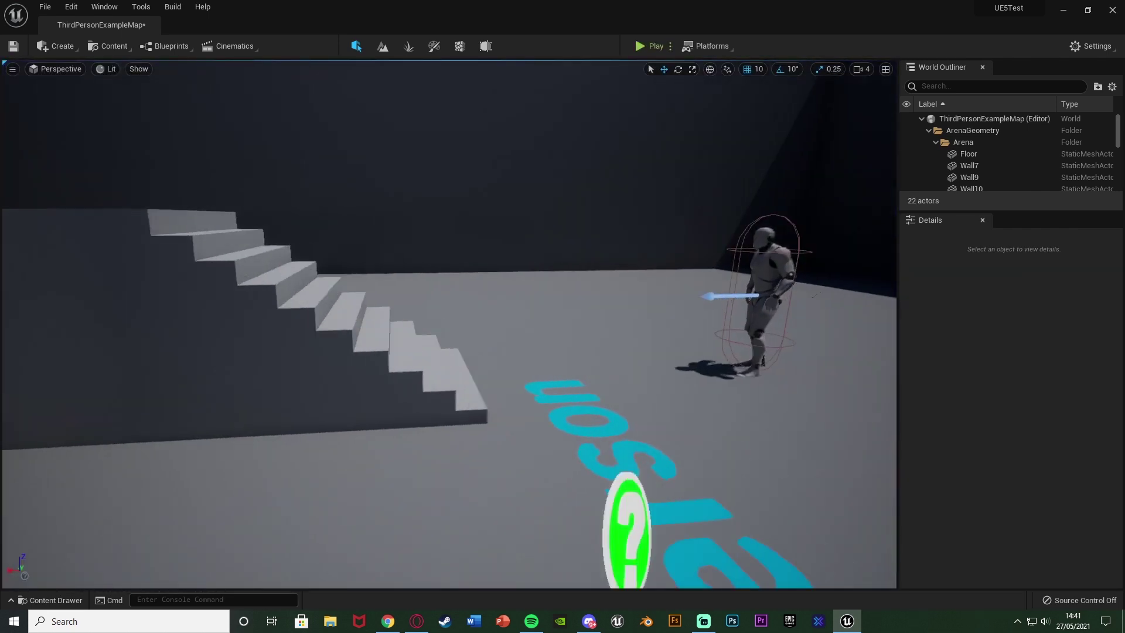
pyautogui.moveTo(678, 308); pyautogui.dragTo(678, 309)
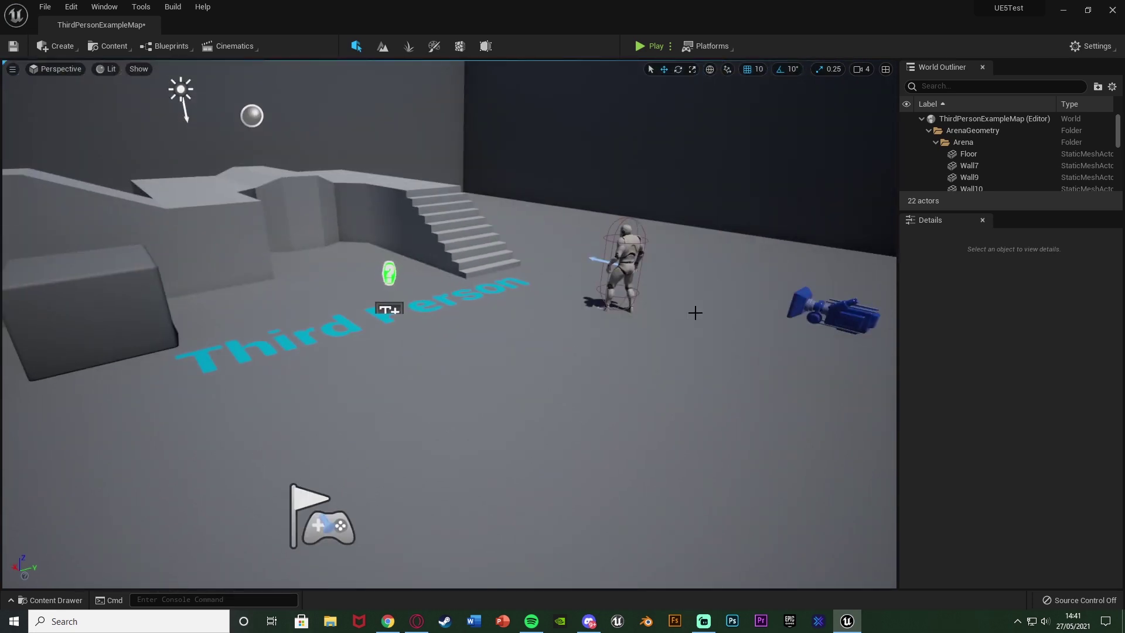
pyautogui.hotkey('ctrl', 'space')
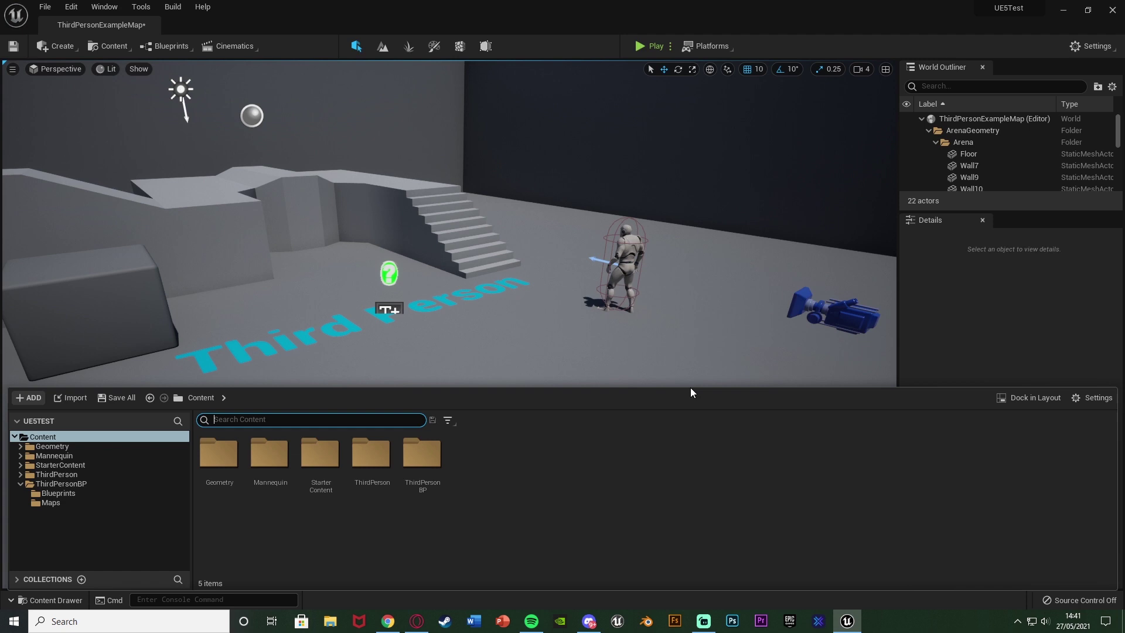
pyautogui.hotkey('ctrl', 'space')
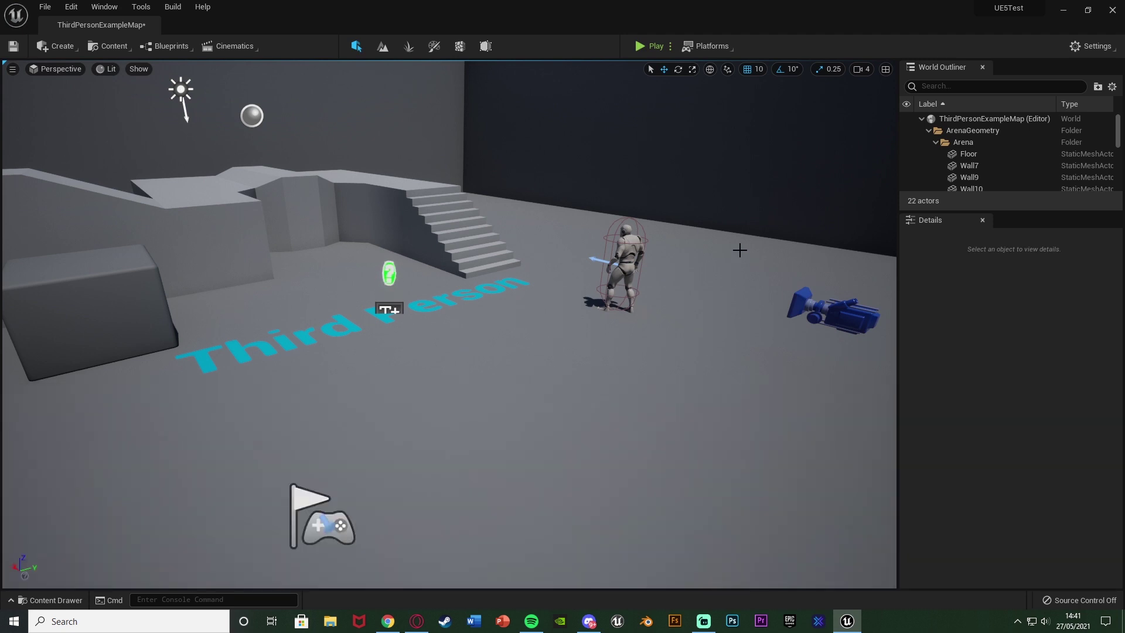
pyautogui.hotkey('ctrl', 'space')
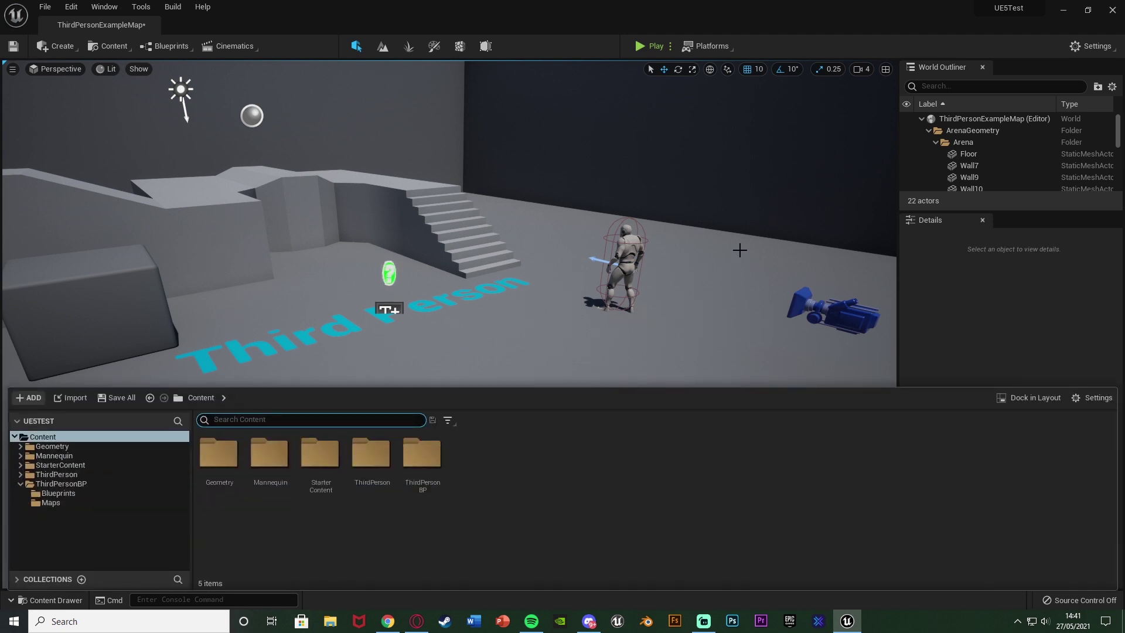
pyautogui.hotkey('ctrl', 'space')
pyautogui.hotkey('ctrl', 'space')
pyautogui.hotkey('ctrl', 'space')
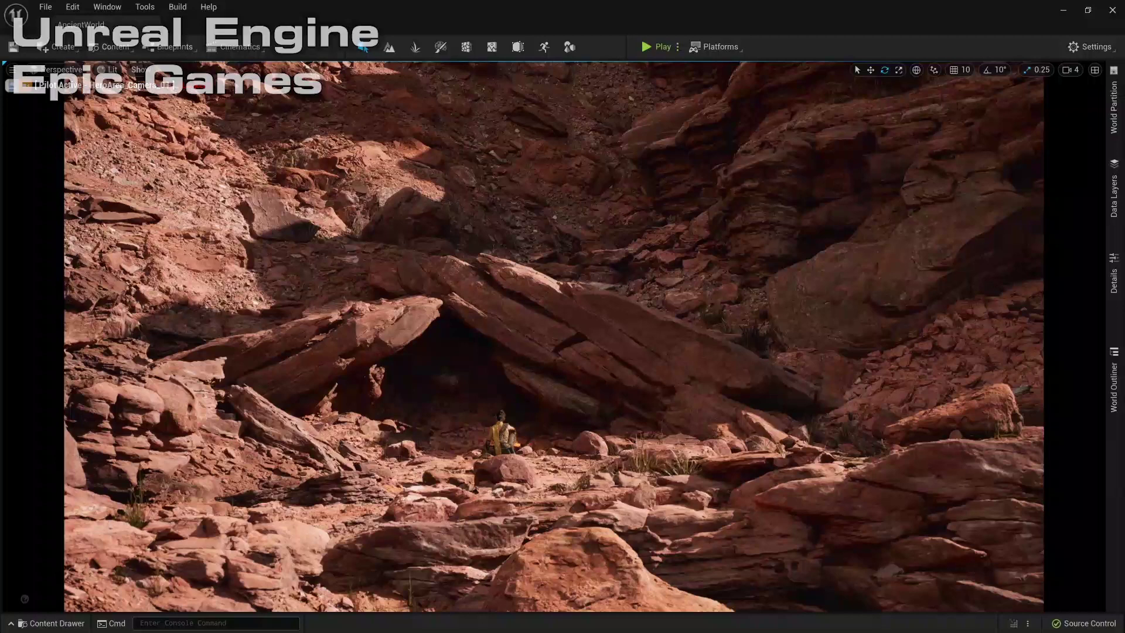
# - Drop the monolith mesh from the Presentation collection into the canyon and restore the World Outliner tab
pyautogui.hotkey('ctrl', 'space')
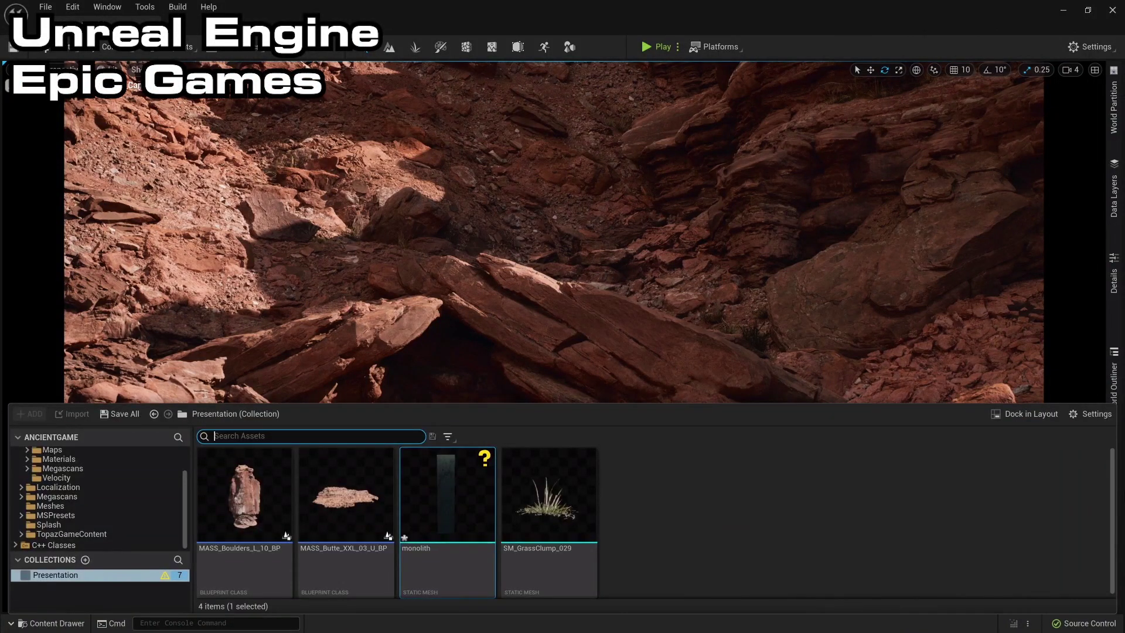
pyautogui.moveTo(485, 491); pyautogui.dragTo(305, 492)
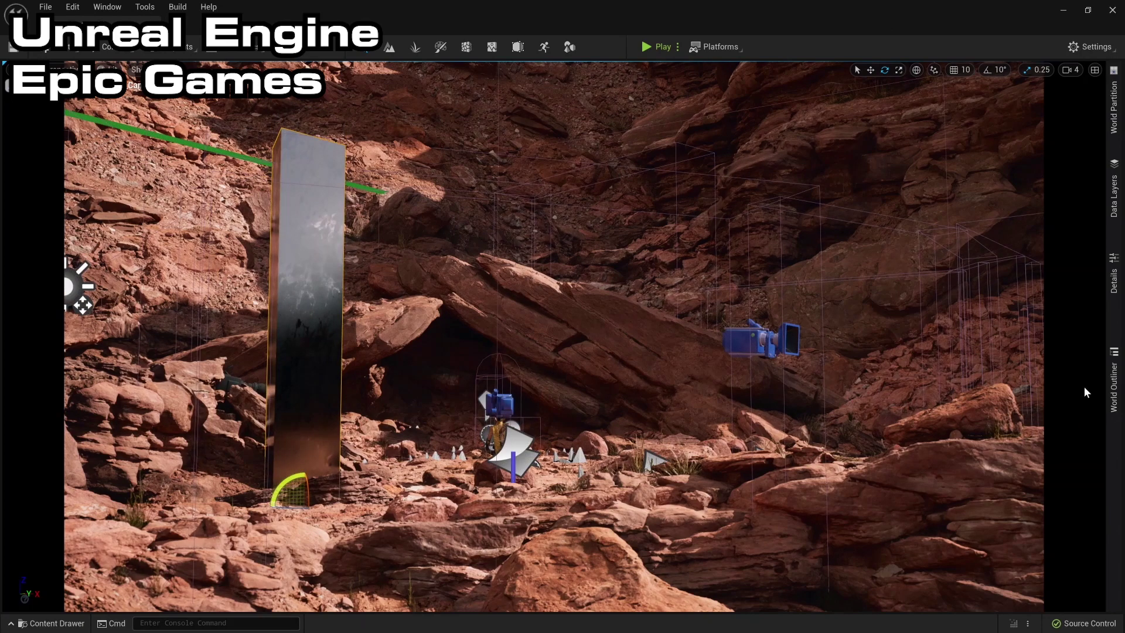
pyautogui.rightClick(1114, 388)
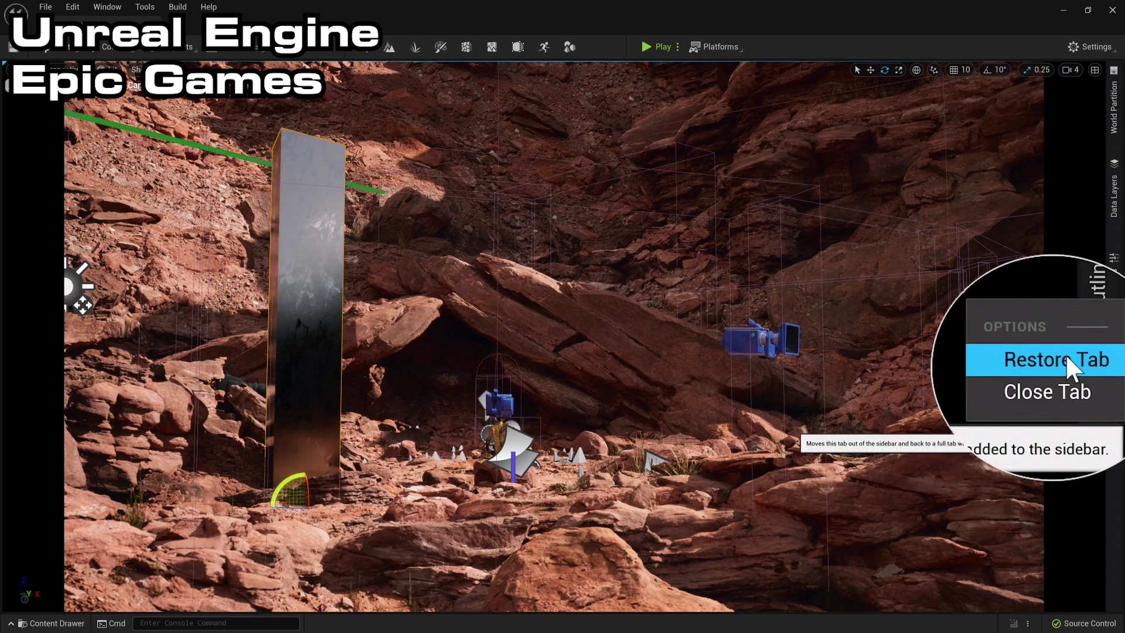
pyautogui.click(1089, 408)
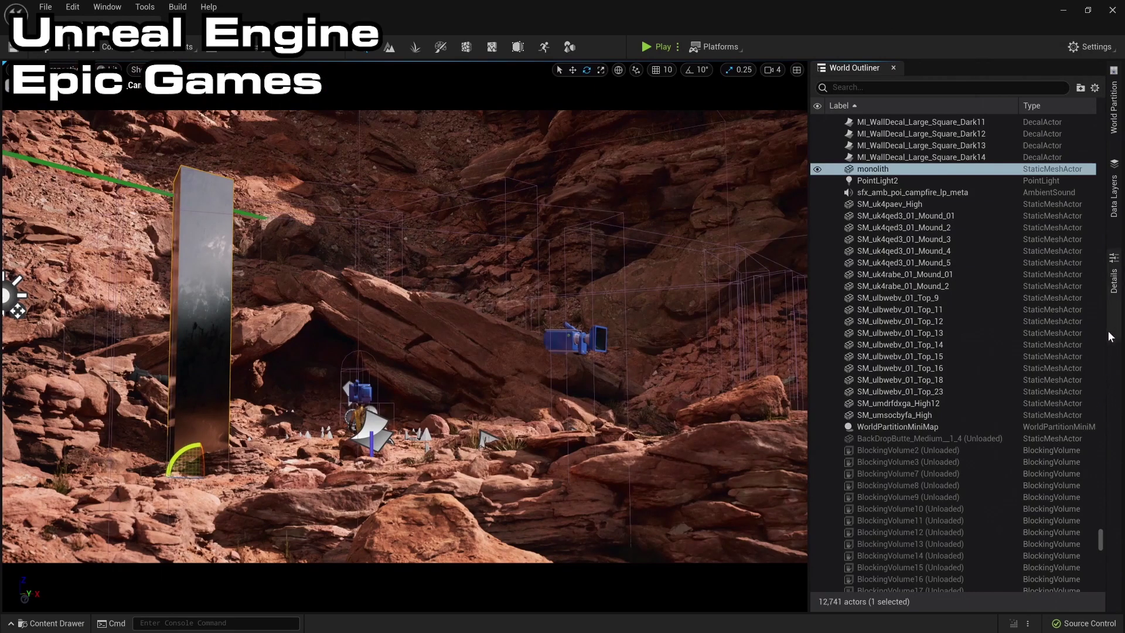
pyautogui.rightClick(1114, 288)
pyautogui.click(1107, 312)
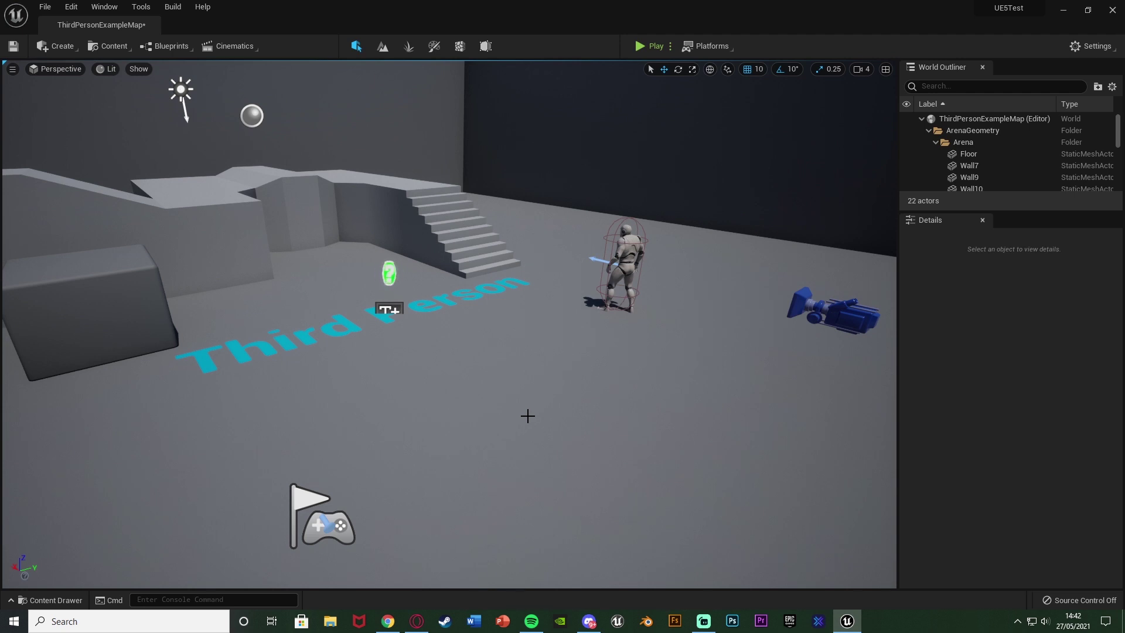
pyautogui.click(65, 49)
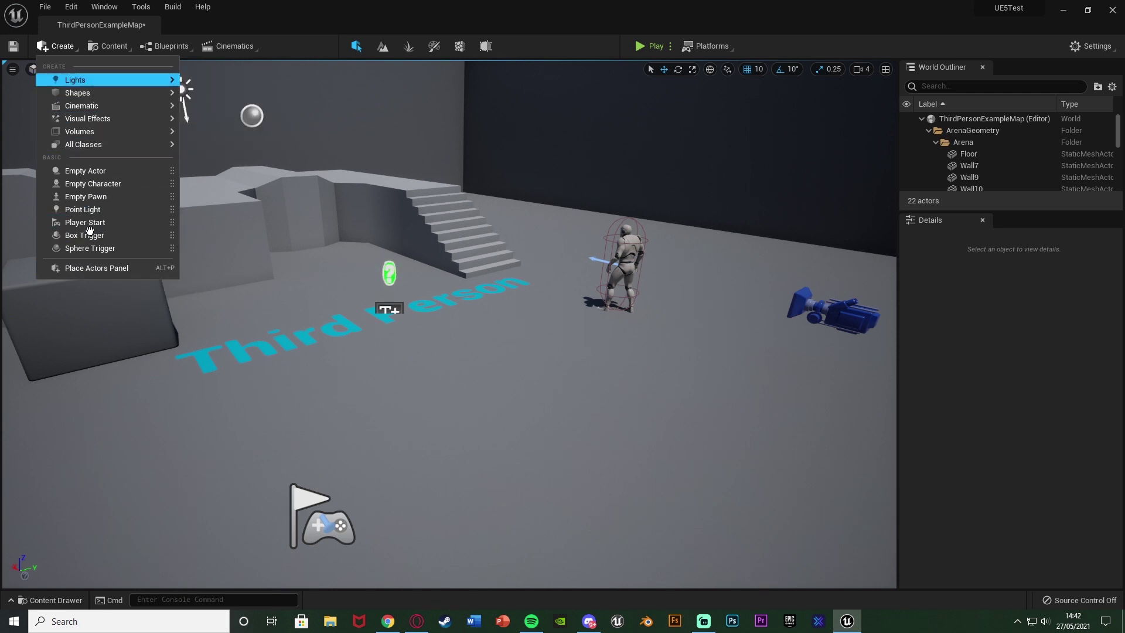
pyautogui.press('Escape')
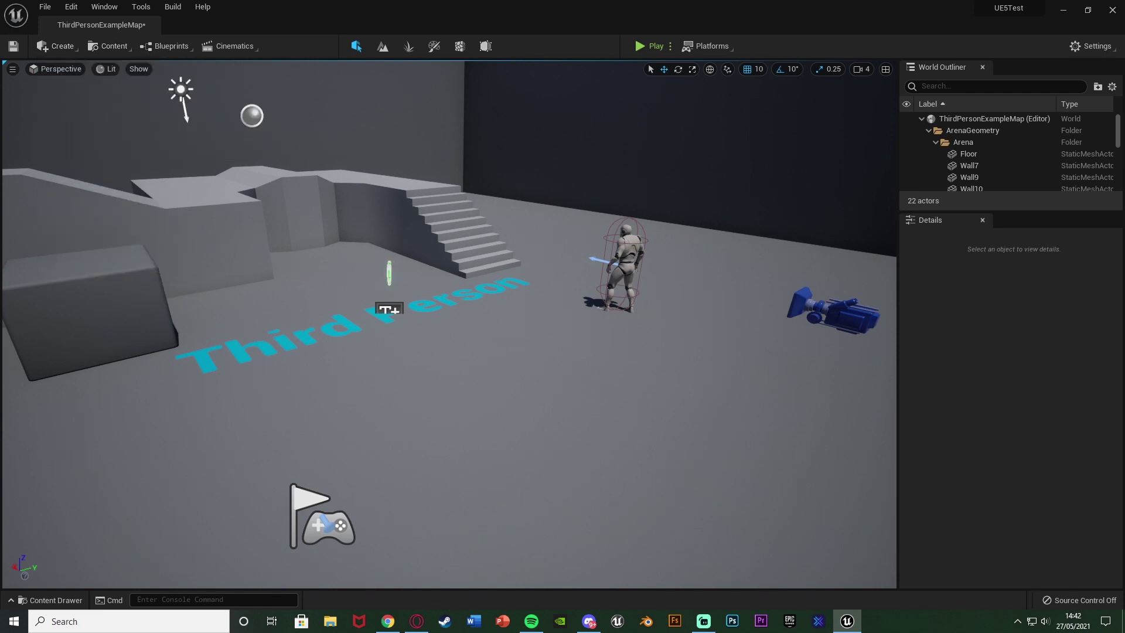
pyautogui.click(50, 50)
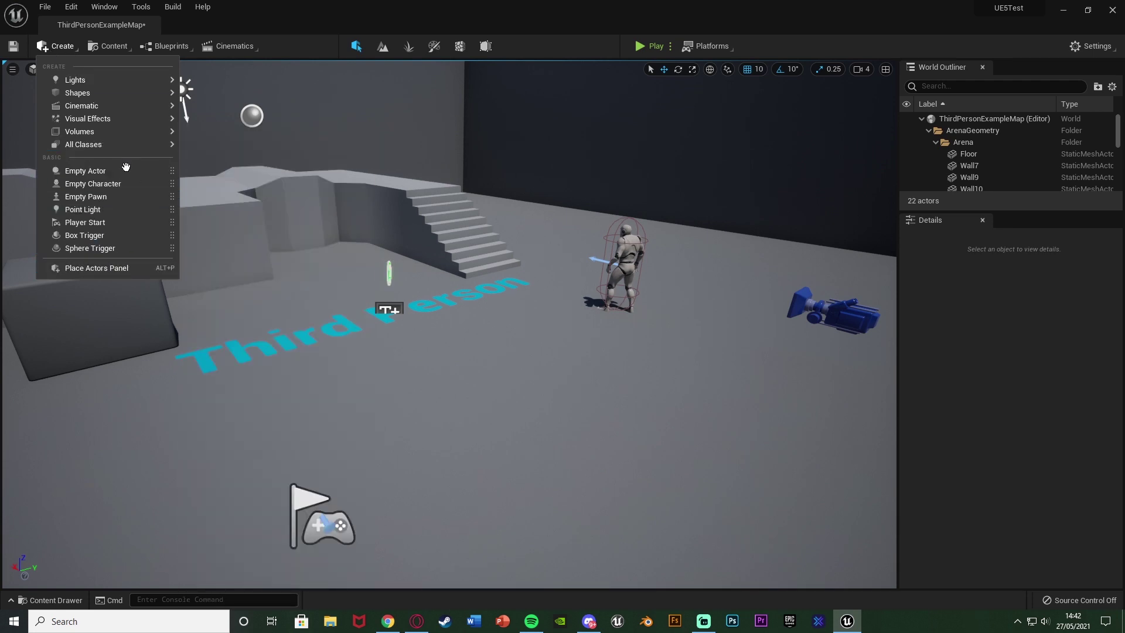
pyautogui.press('Escape')
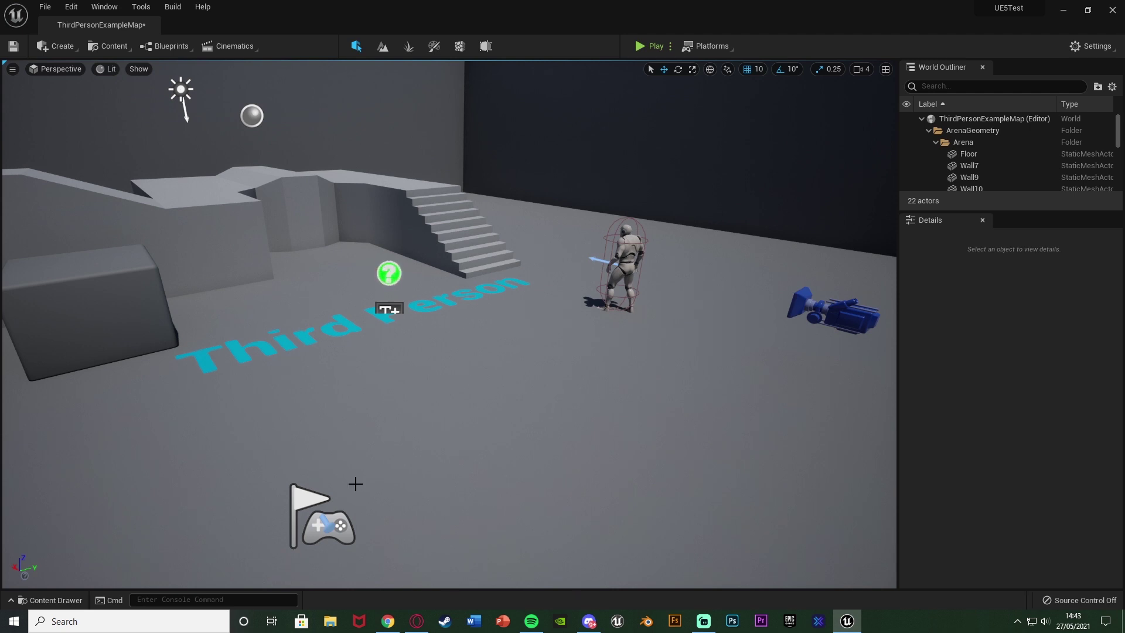
# - Browse to ThirdPersonBP > Blueprints and drag the ThirdPersonCharacter asset into the level
pyautogui.hotkey('ctrl', 'space')
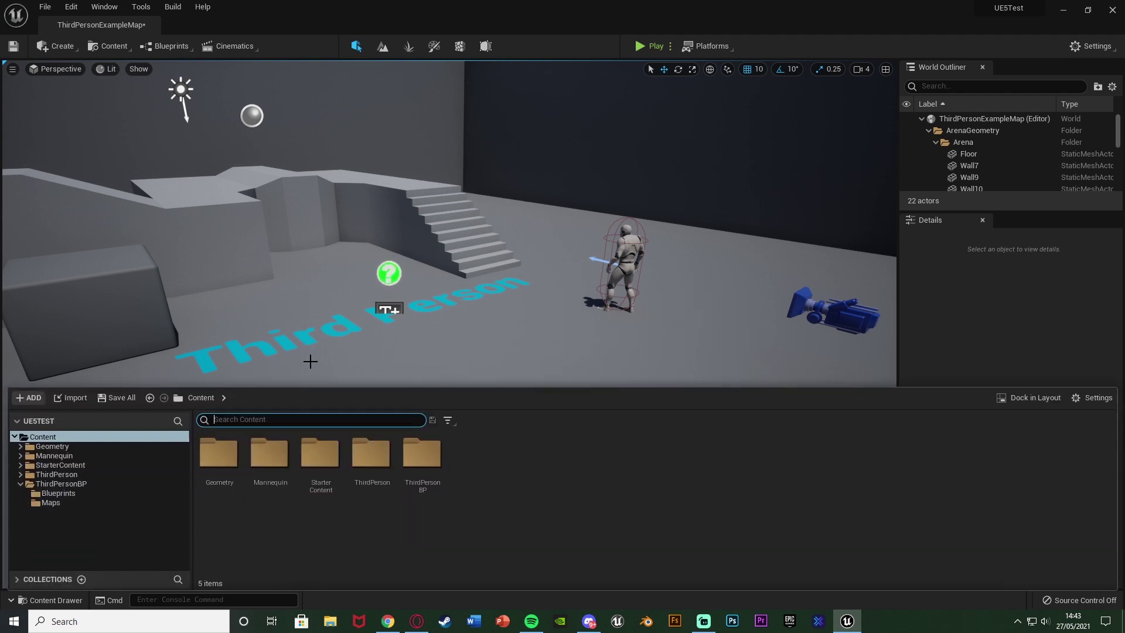
pyautogui.doubleClick(433, 477)
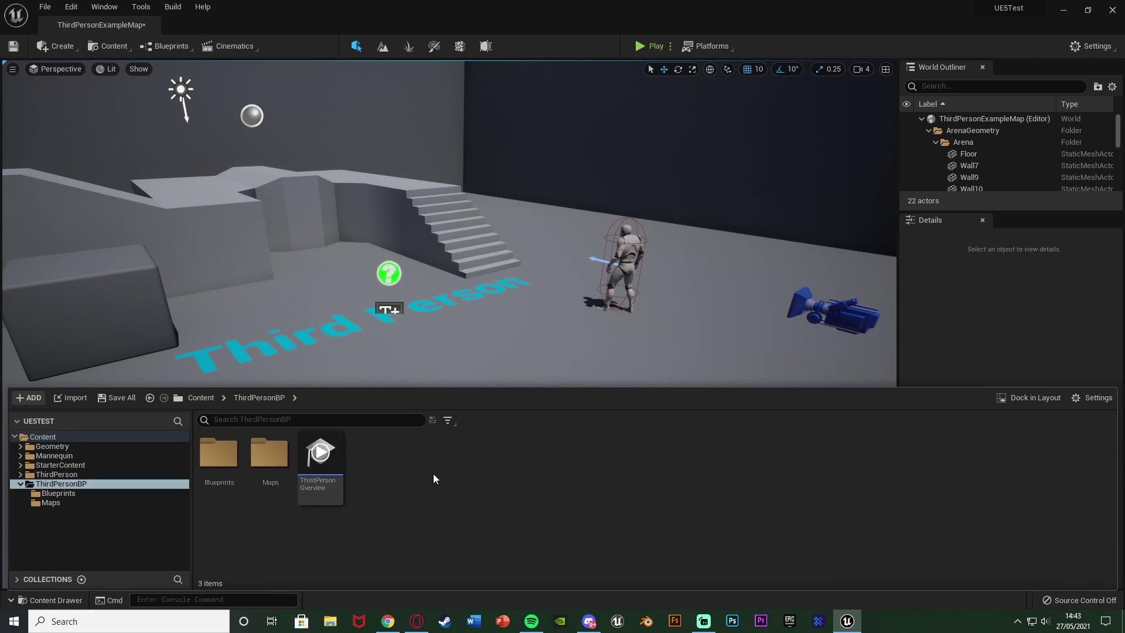
pyautogui.doubleClick(219, 453)
pyautogui.click(219, 454)
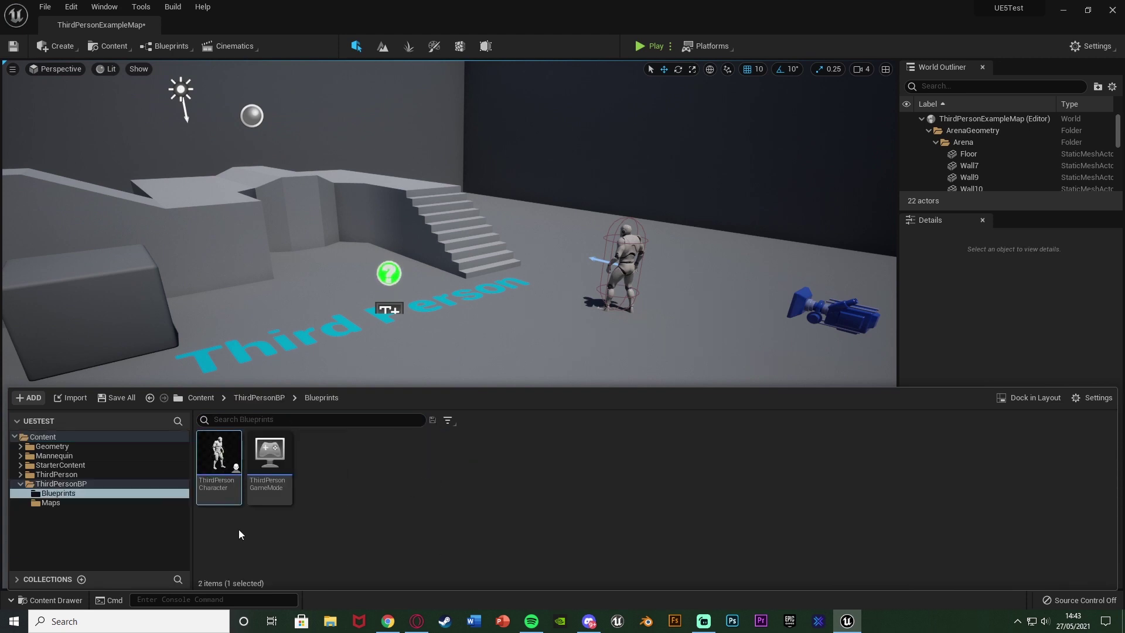
pyautogui.click(239, 534)
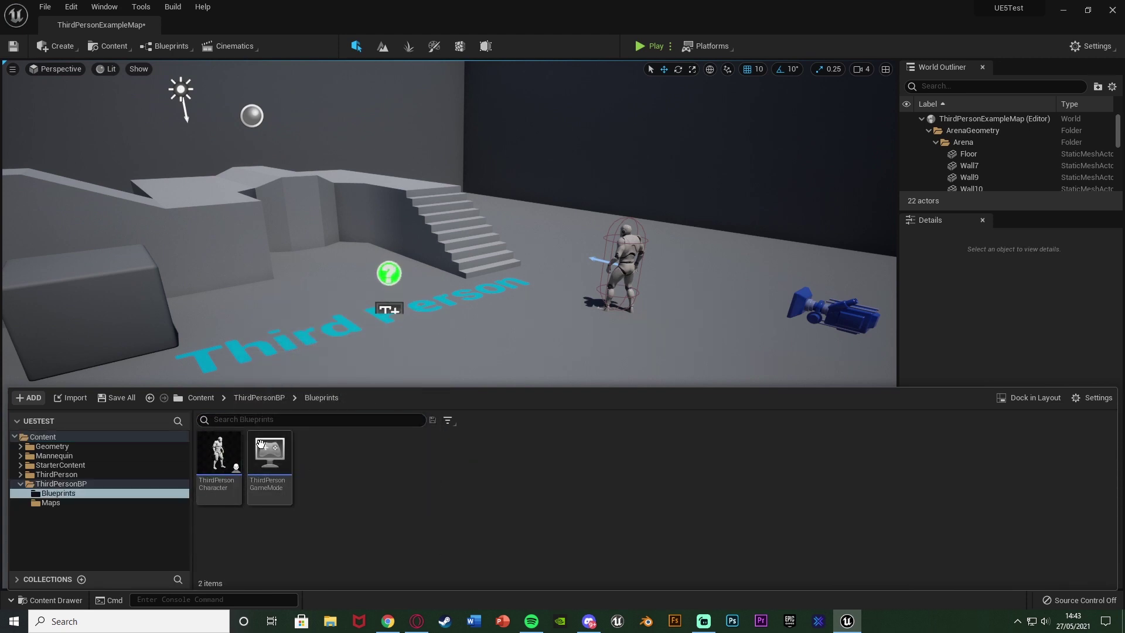
pyautogui.moveTo(232, 439)
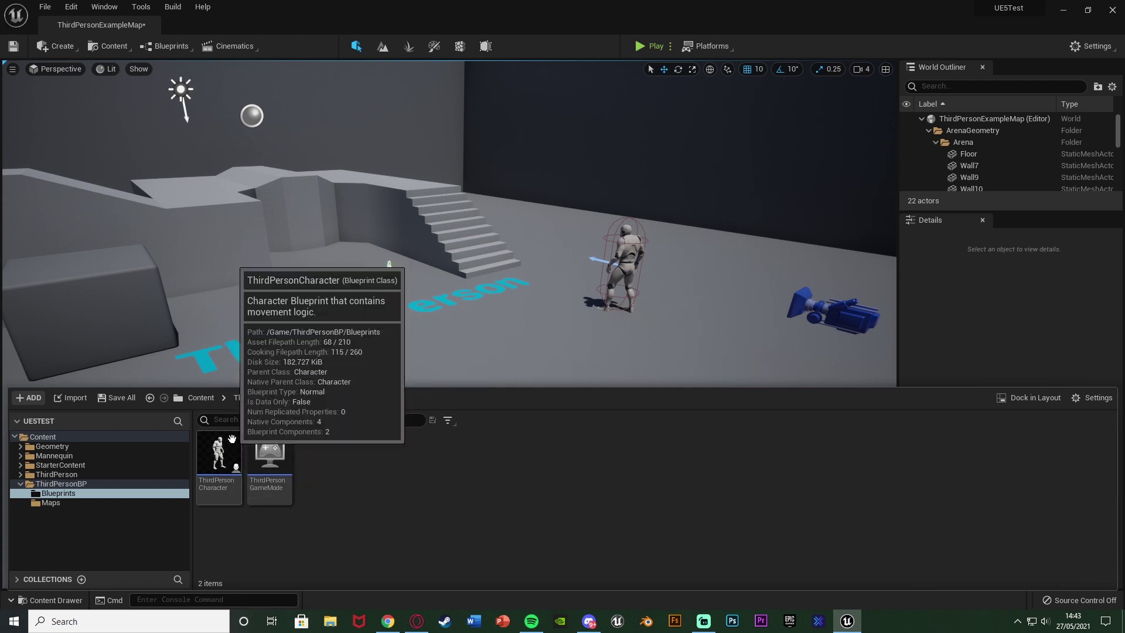
pyautogui.moveTo(232, 439); pyautogui.dragTo(389, 309)
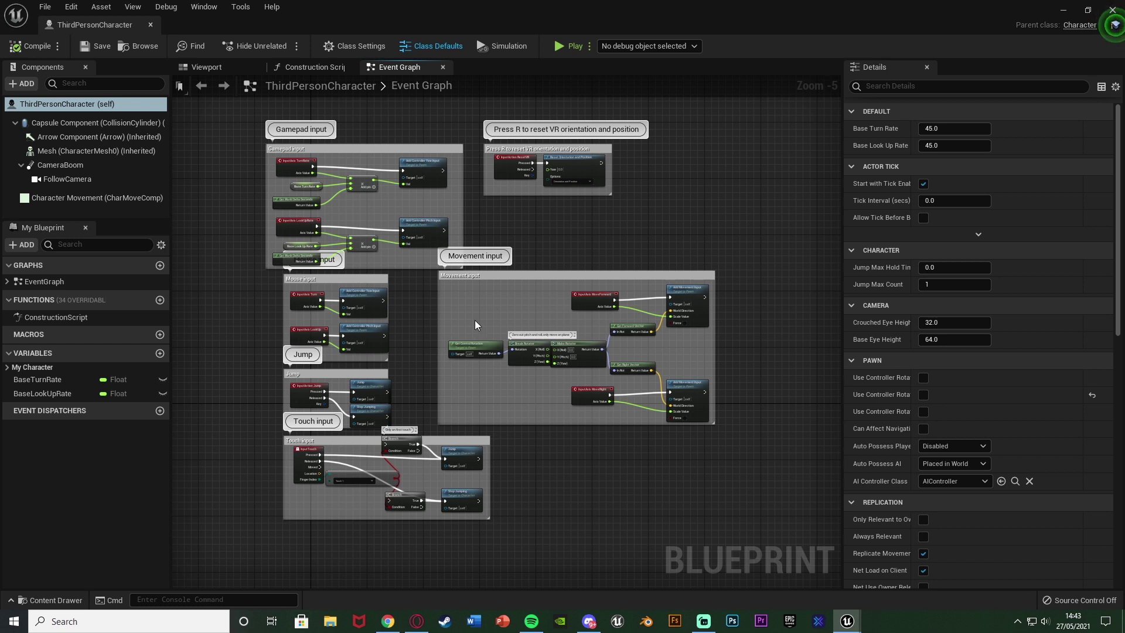
# - Reframe the Event Graph, add a Branch node, then select and delete it
pyautogui.moveTo(474, 320); pyautogui.dragTo(463, 297, button='right')
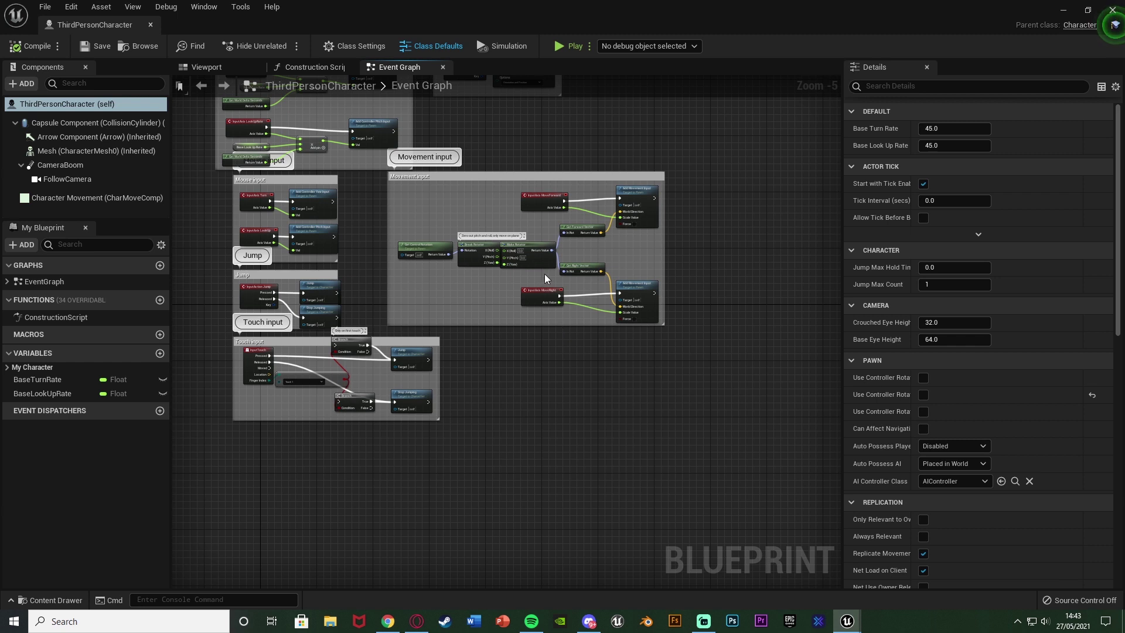
pyautogui.moveTo(412, 189); pyautogui.dragTo(349, 251, button='right')
pyautogui.scroll(5, 363, 238)
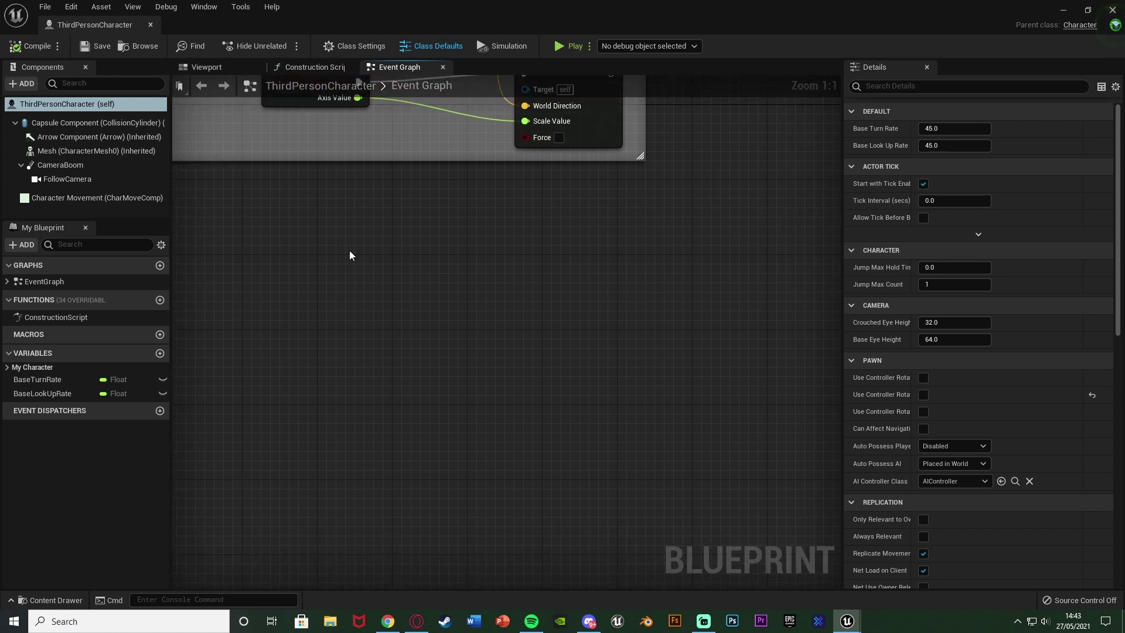
pyautogui.click(396, 257)
pyautogui.moveTo(371, 212); pyautogui.dragTo(539, 384)
pyautogui.click(573, 371)
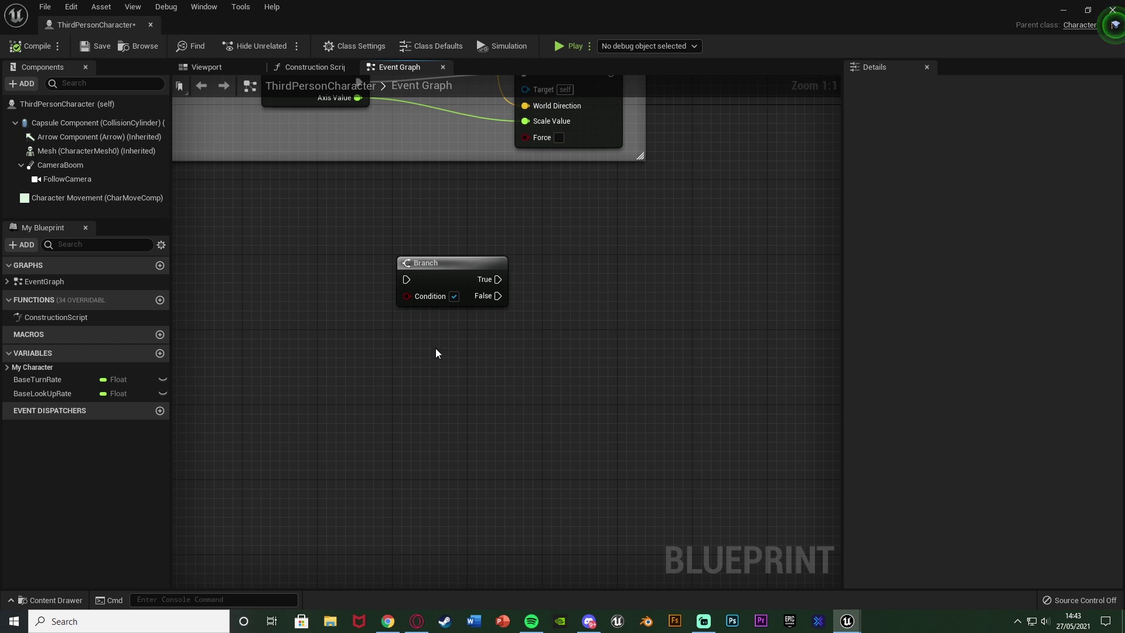
pyautogui.click(458, 265)
pyautogui.press('Delete')
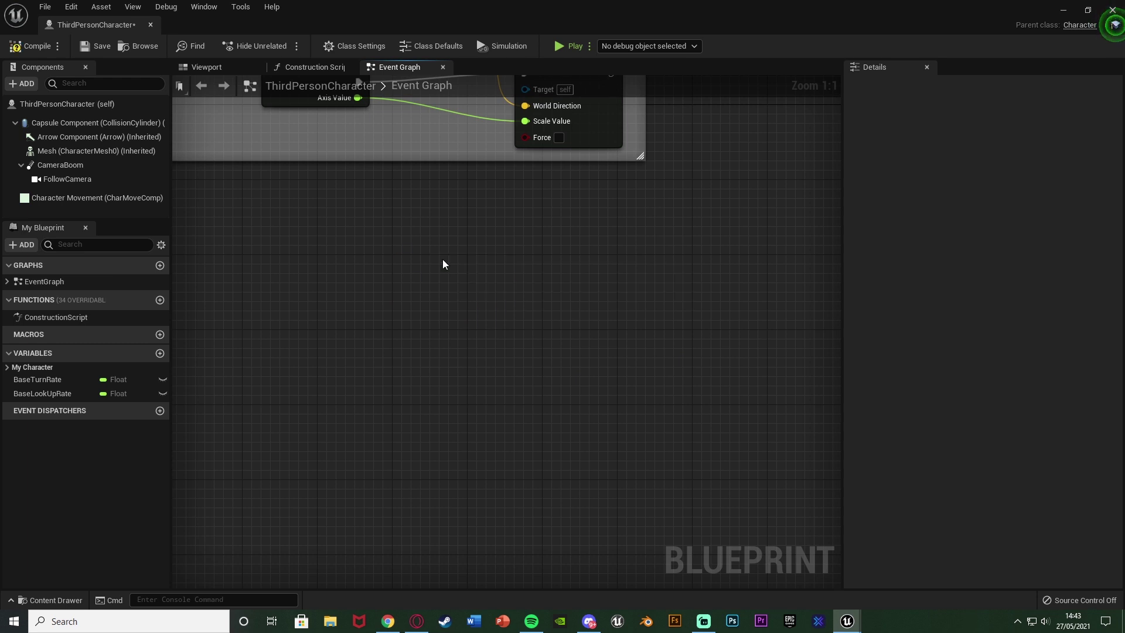
# - Compile and save ThirdPersonCharacter, then show its Viewport preview of the mannequin
pyautogui.click(30, 45)
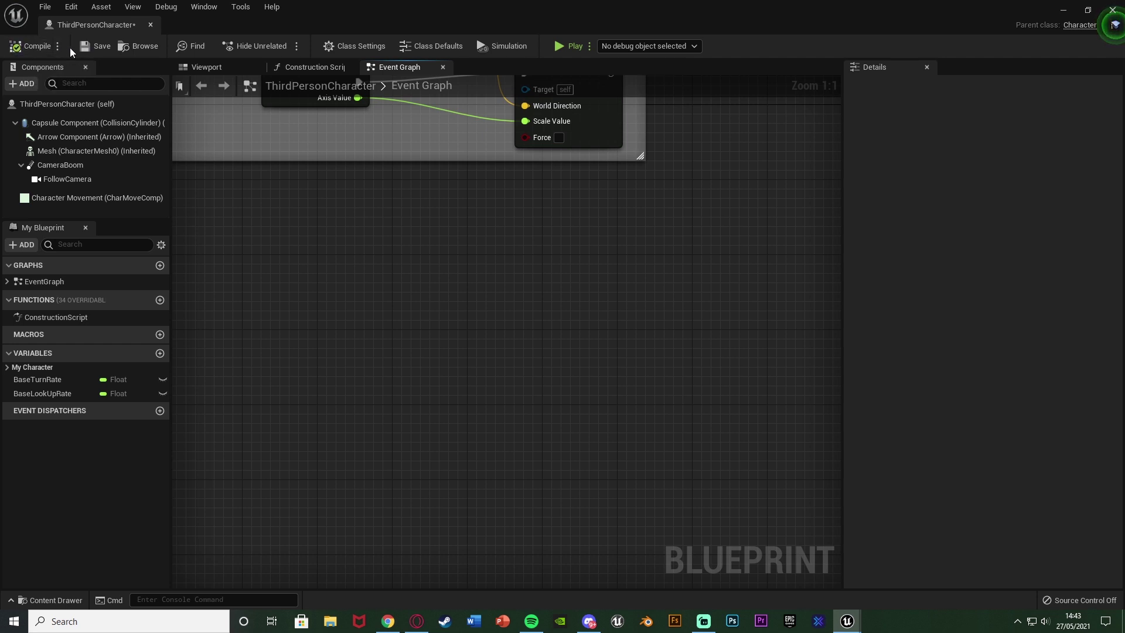
pyautogui.click(86, 47)
pyautogui.click(212, 68)
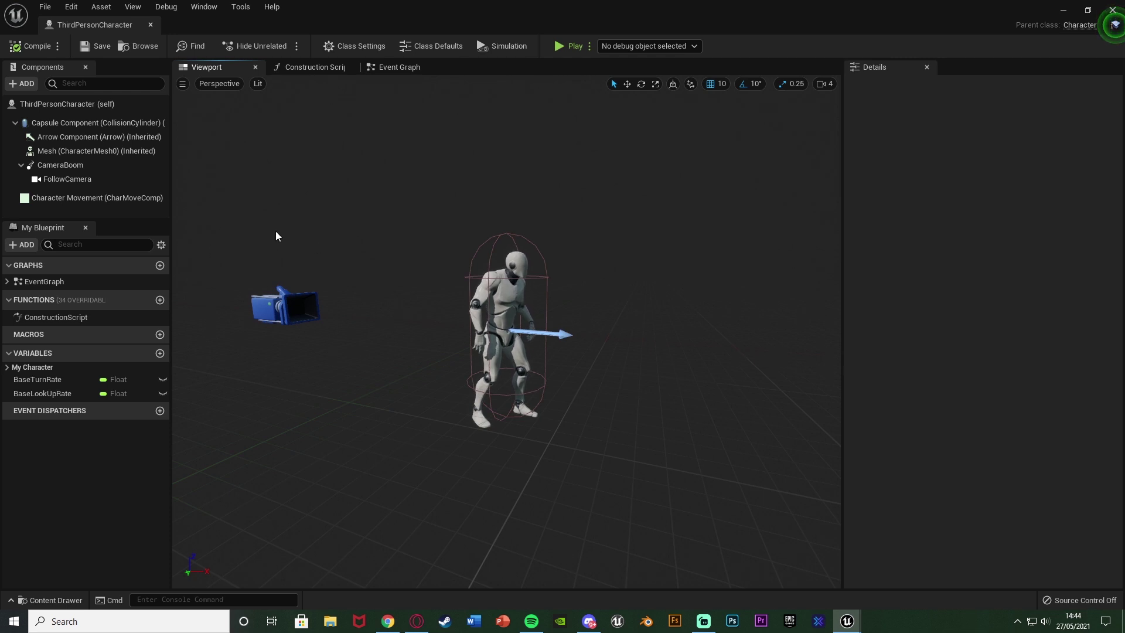
# - Inspect the Character Movement component's Details, then clear the selection
pyautogui.click(75, 198)
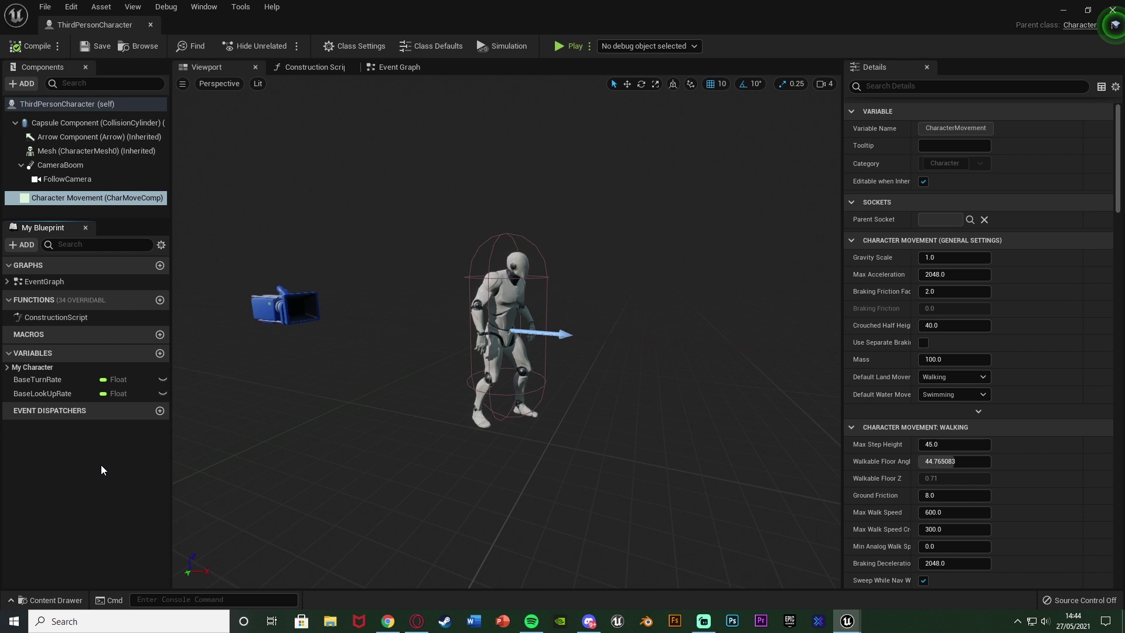
pyautogui.click(120, 209)
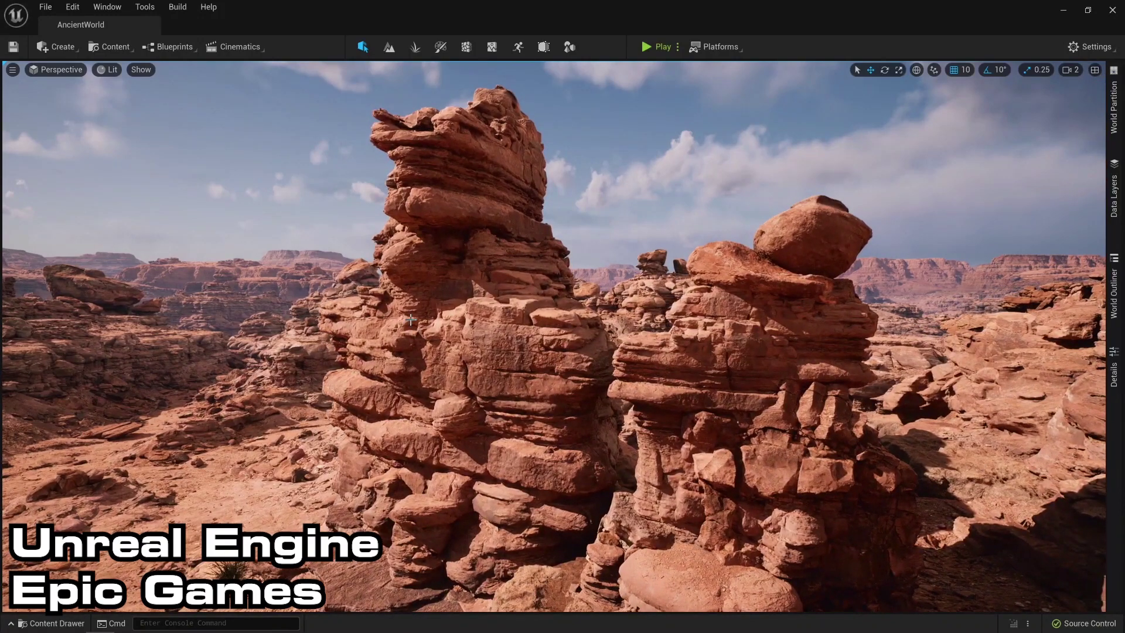
# - View the rocks in Nanite Visualization > Triangles, then return to Lit
pyautogui.click(108, 69)
pyautogui.moveTo(176, 241)
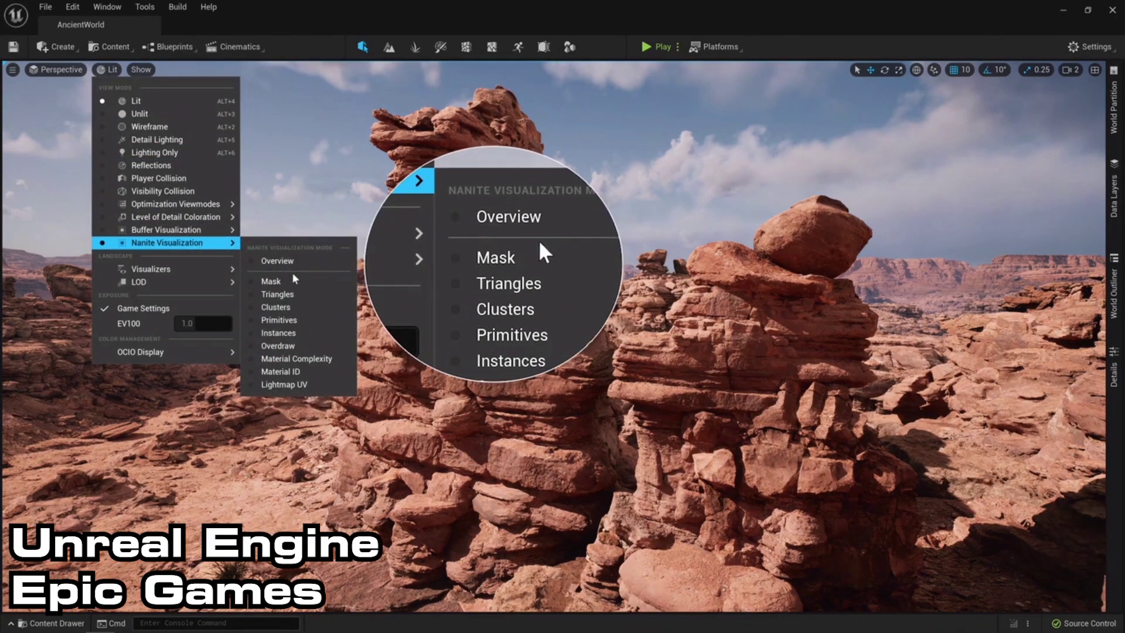
pyautogui.click(294, 293)
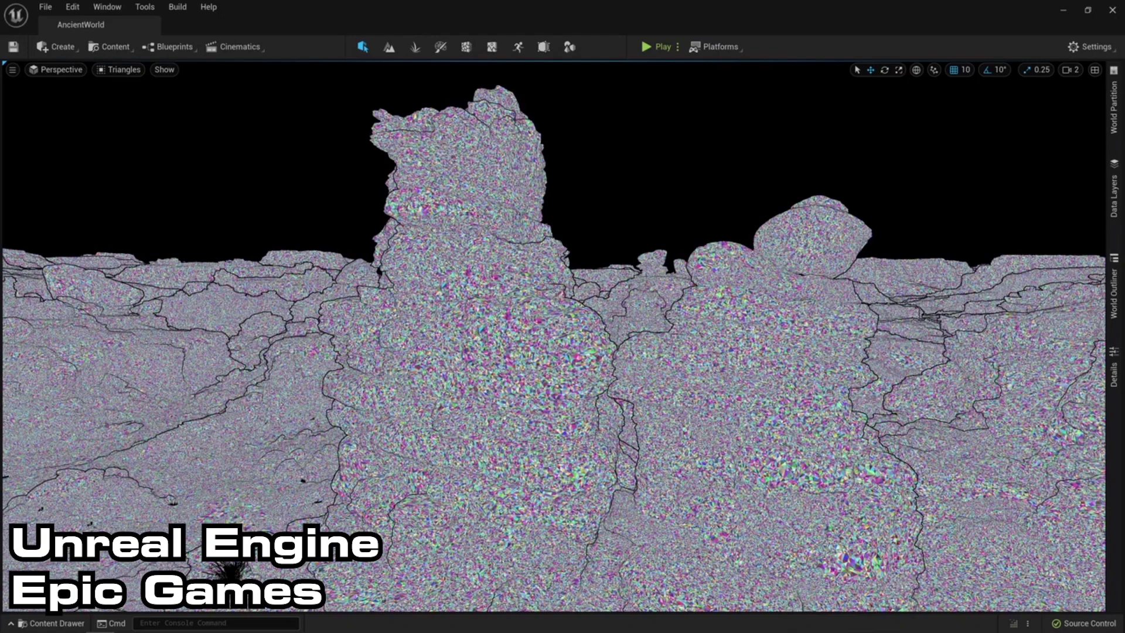
pyautogui.click(123, 69)
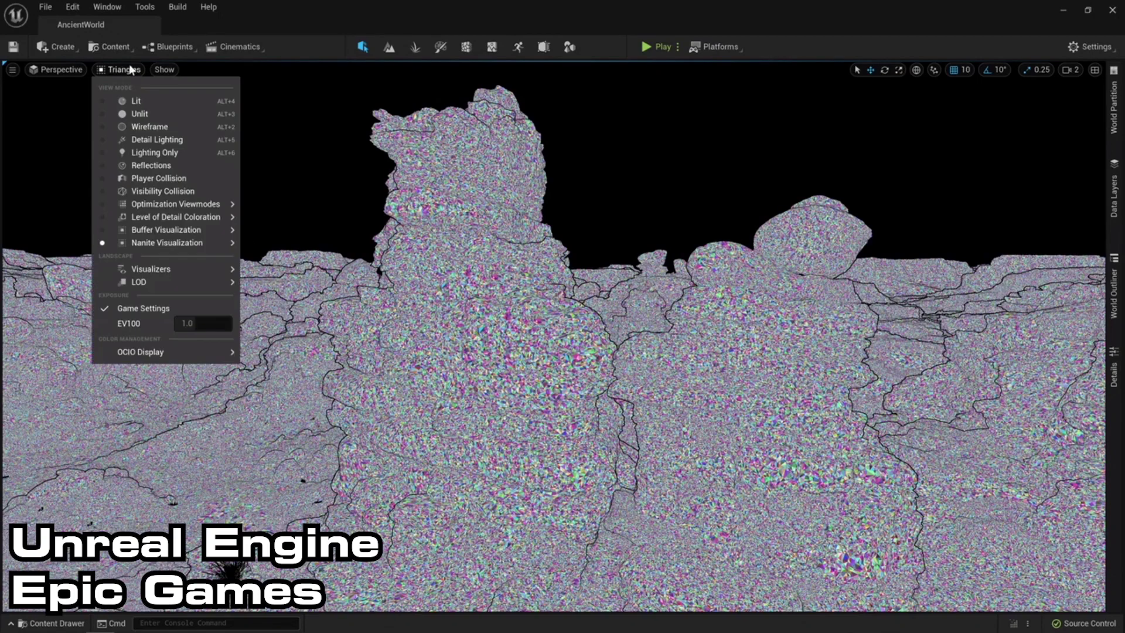
pyautogui.click(138, 101)
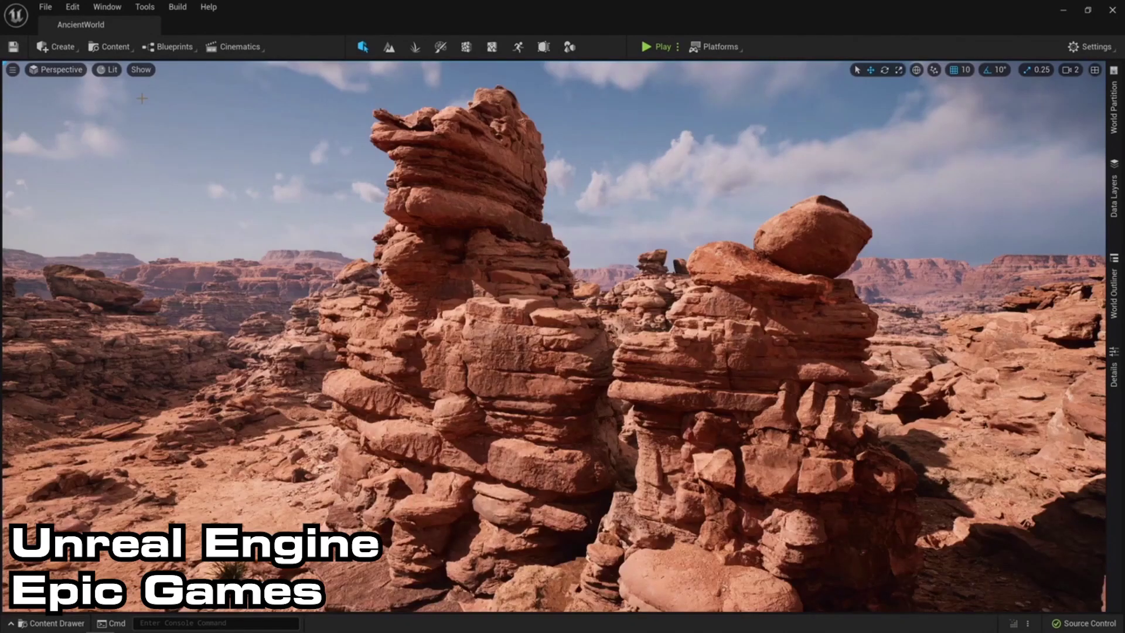
# - Fly forward over the desert rocks and switch to Nanite Visualization > Instances
pyautogui.press('Up')
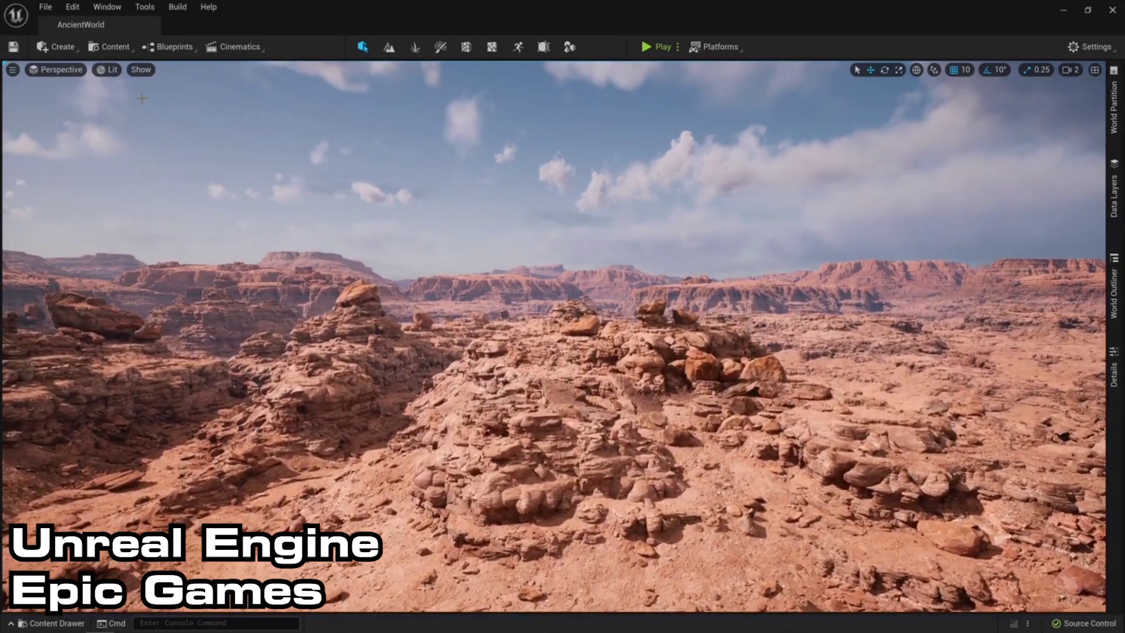
pyautogui.click(109, 71)
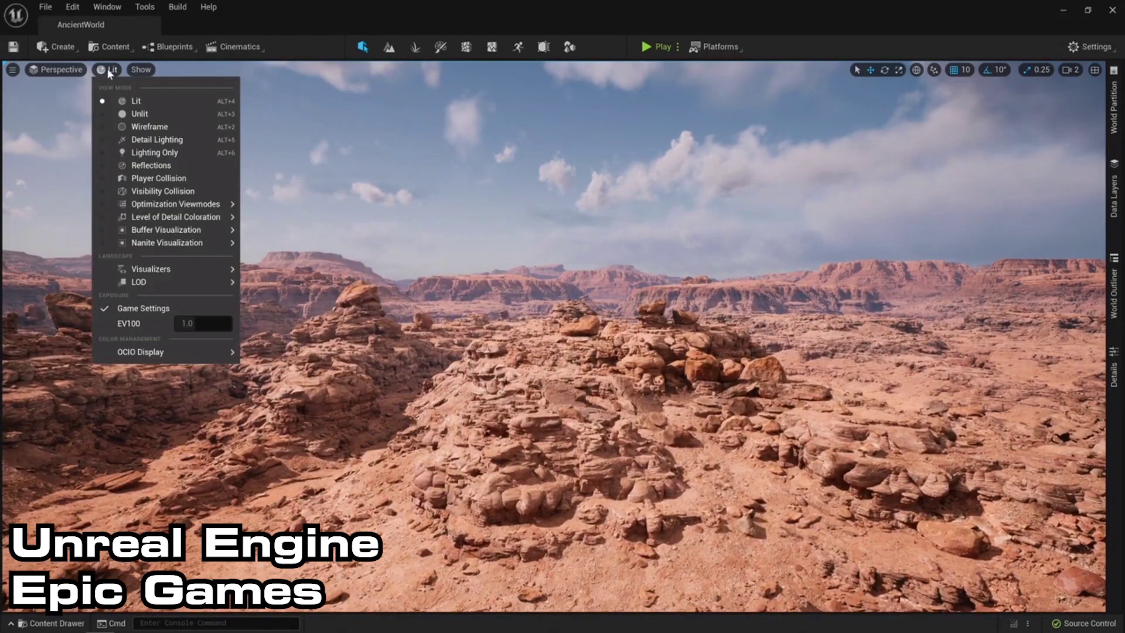
pyautogui.moveTo(176, 243)
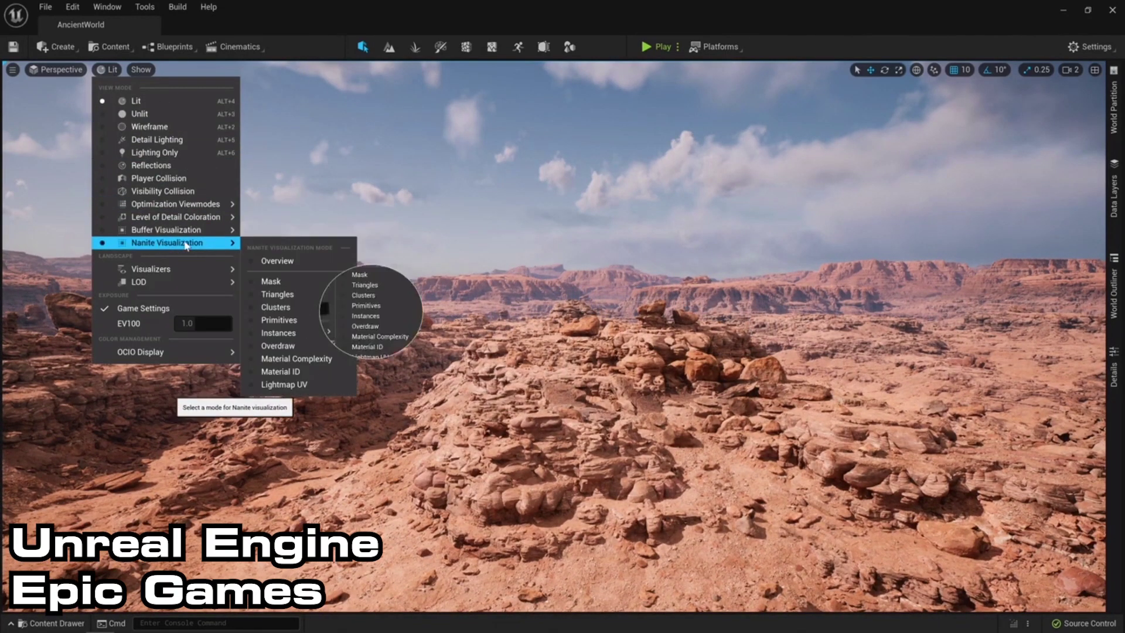
pyautogui.click(279, 333)
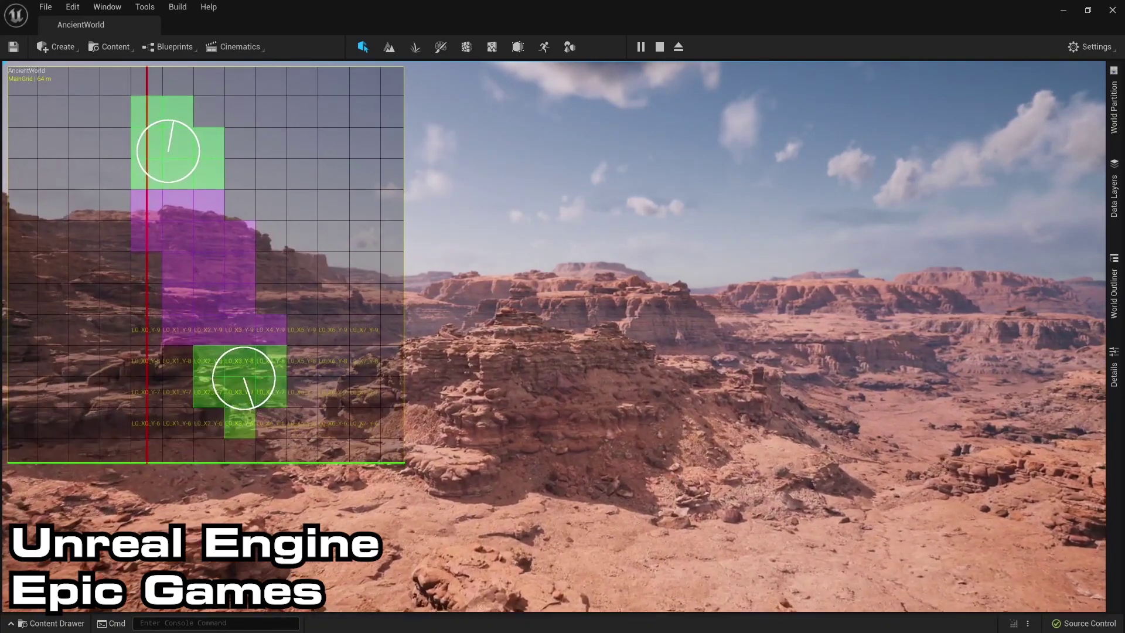
# - Stop play and load one cell from the World Partition minimap
pyautogui.press('Escape')
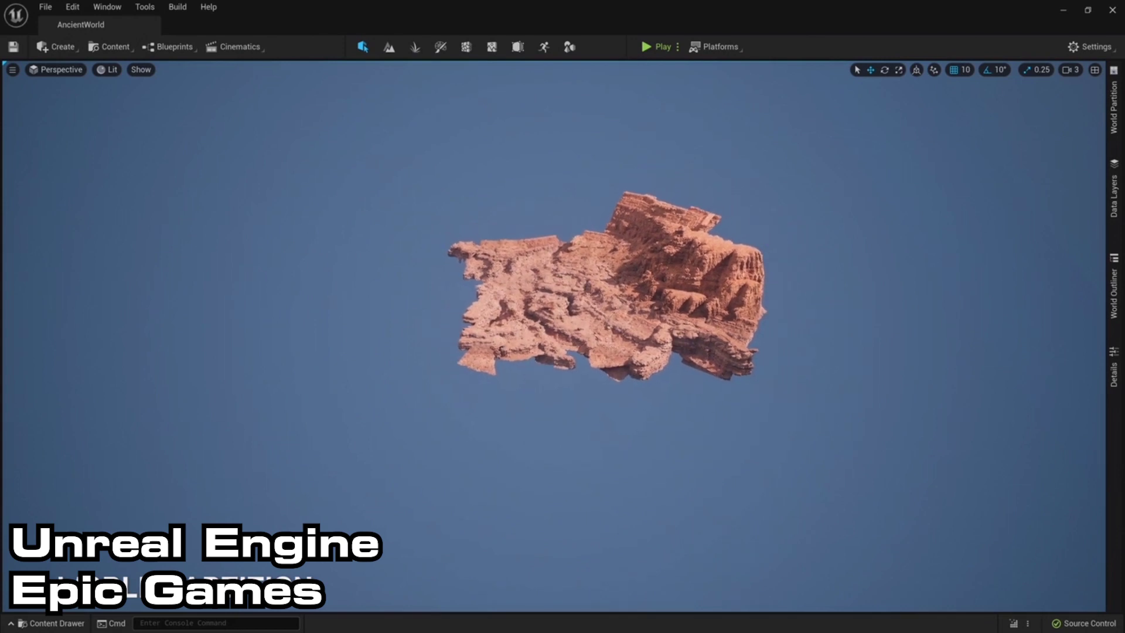
pyautogui.click(1114, 107)
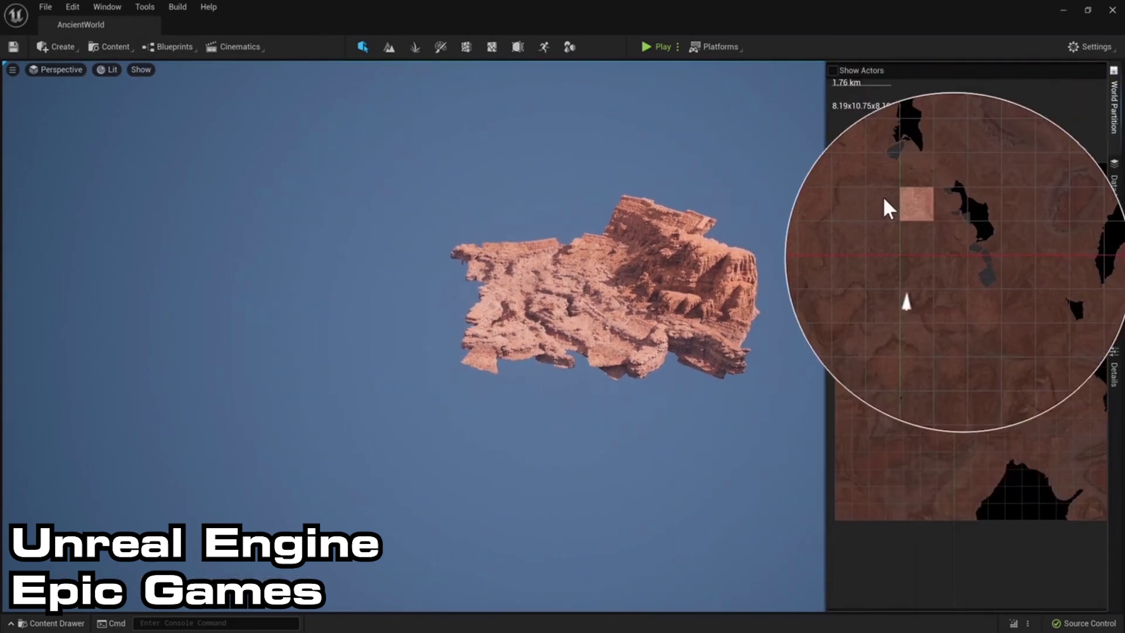
pyautogui.rightClick(883, 195)
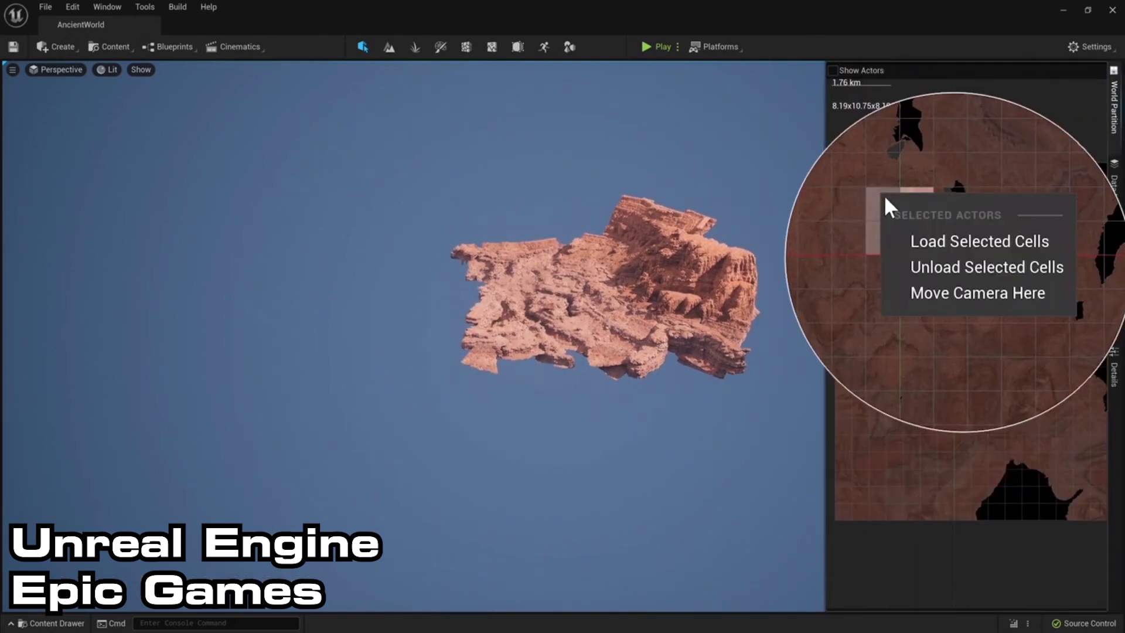
pyautogui.click(899, 243)
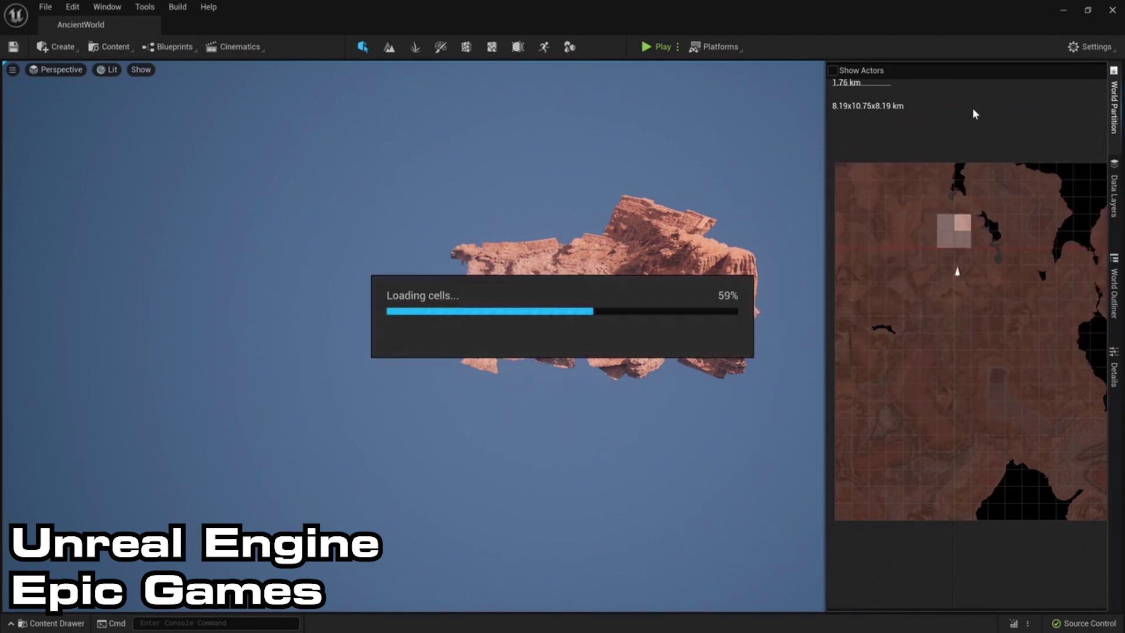
# - Load the surrounding block of World Partition cells and drop a grass clump into the scene
pyautogui.moveTo(931, 205); pyautogui.dragTo(981, 260)
pyautogui.rightClick(975, 257)
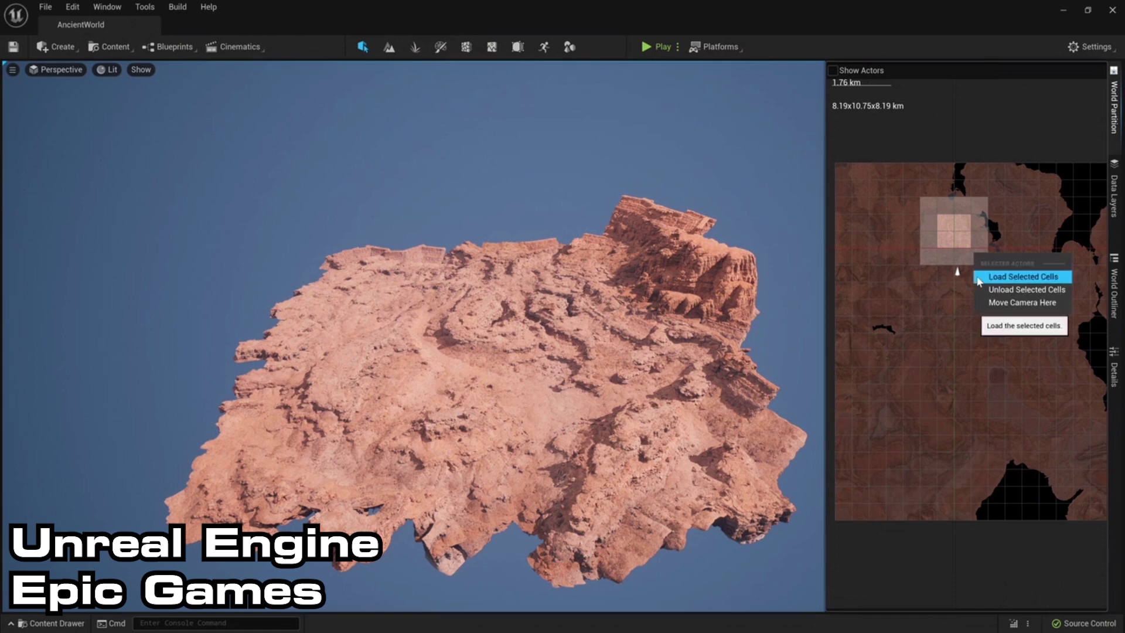
pyautogui.click(996, 277)
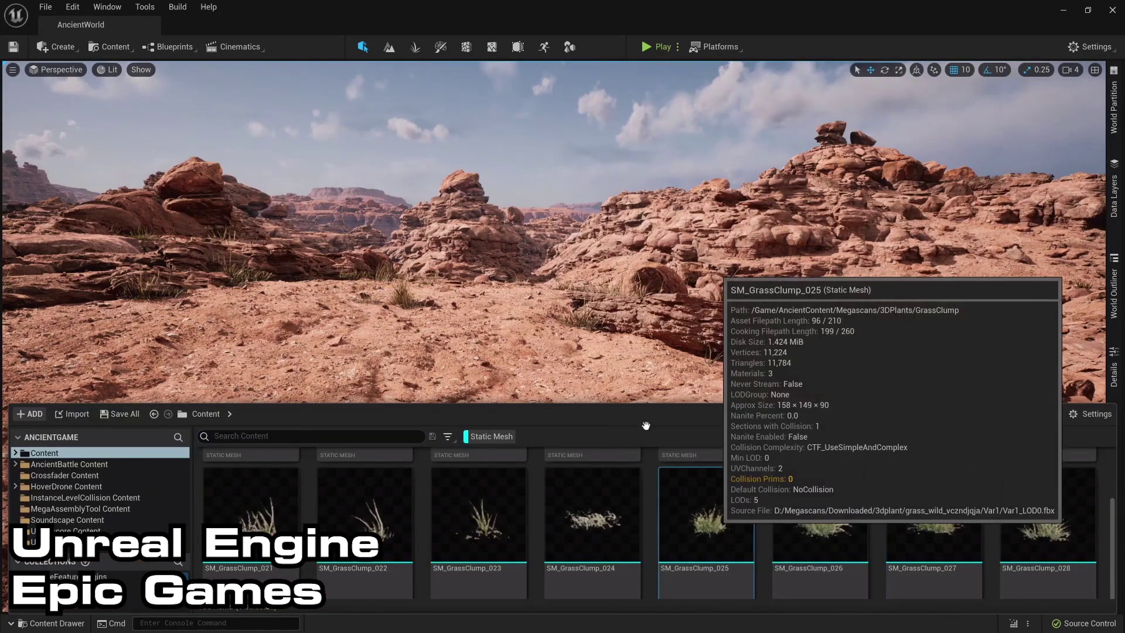
pyautogui.moveTo(750, 495); pyautogui.dragTo(297, 415)
# - Place two more grass clumps, including SM_GrassClump_026, on the desert ground beside the rocks
pyautogui.hotkey('ctrl', 'space')
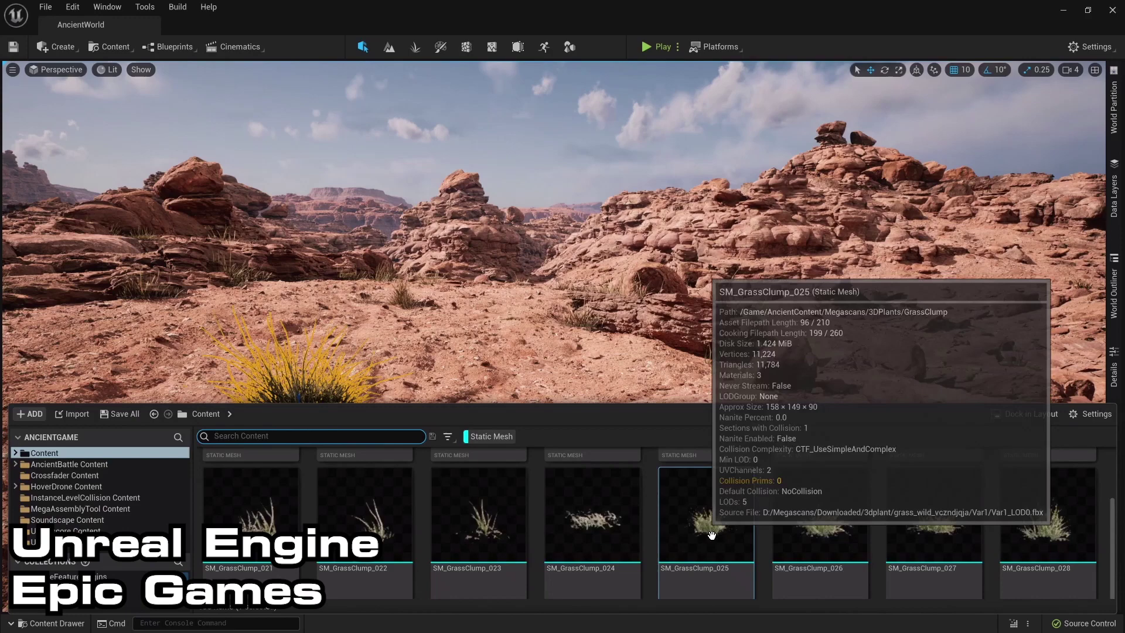
pyautogui.moveTo(612, 350); pyautogui.dragTo(560, 354)
pyautogui.hotkey('ctrl', 'space')
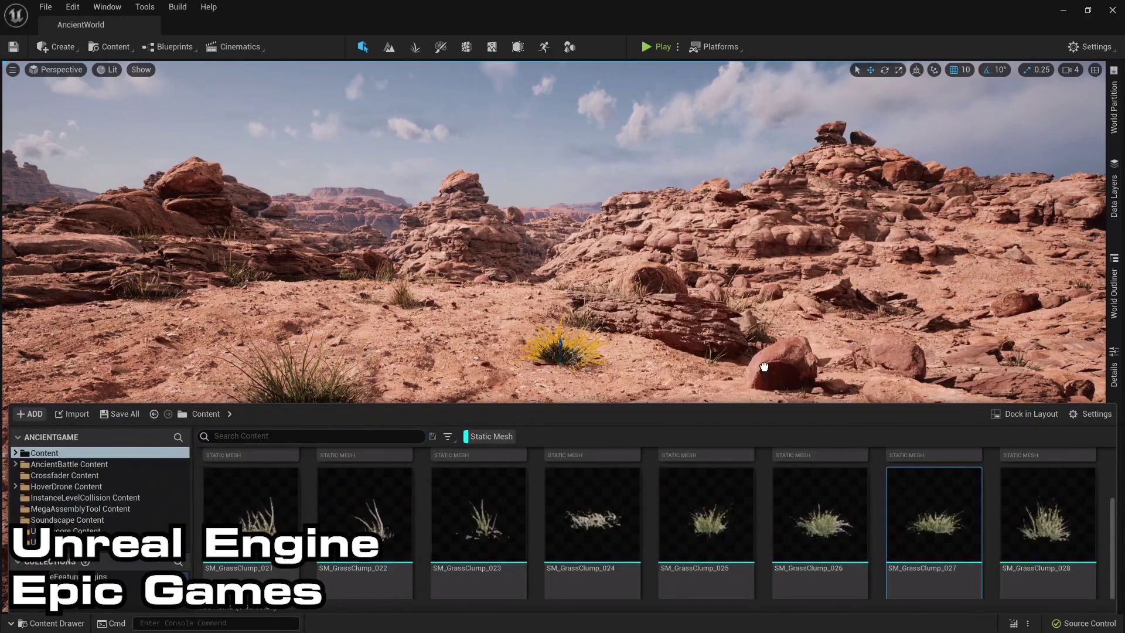
pyautogui.moveTo(789, 448); pyautogui.dragTo(695, 425)
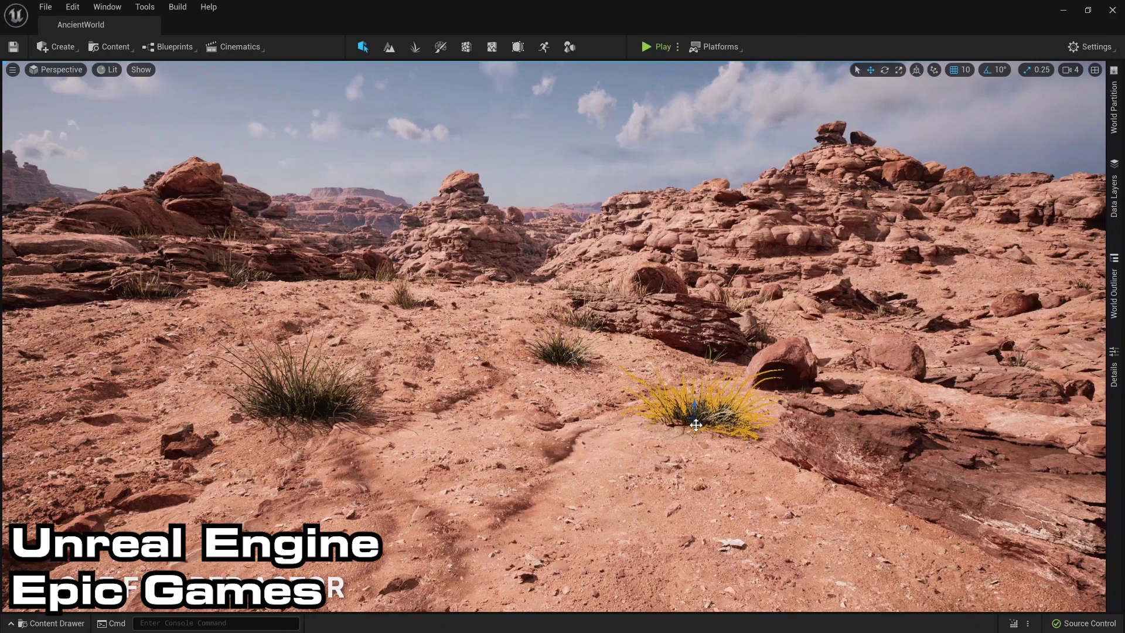
pyautogui.click(143, 7)
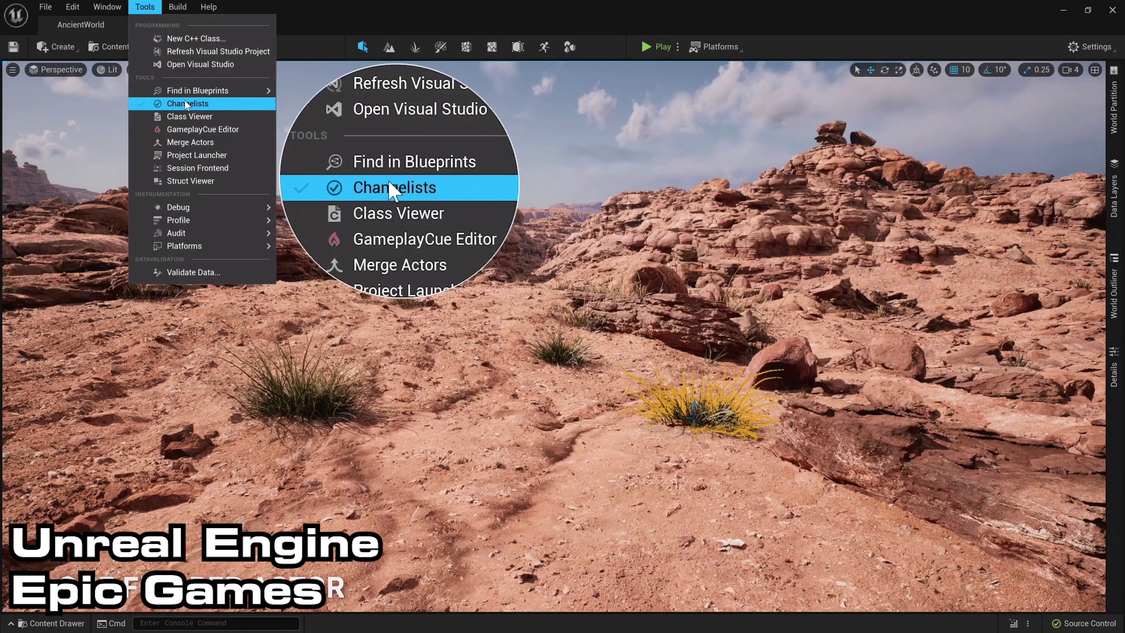
# - Open Tools > Changelists and expand the default changelist to list the new grass clump actors
pyautogui.click(187, 103)
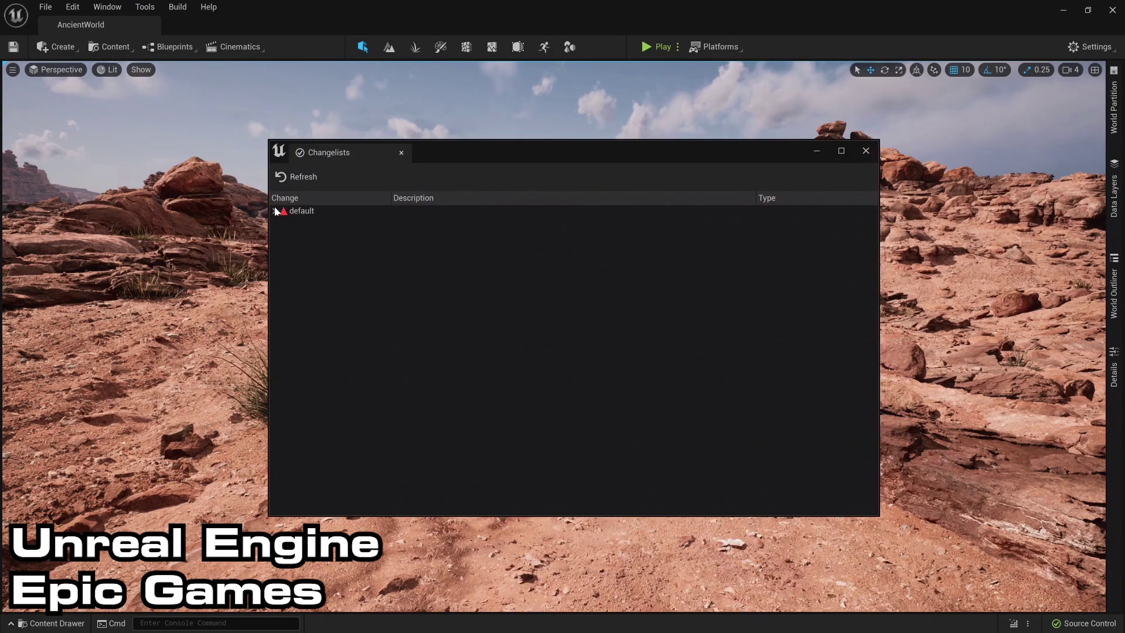
pyautogui.click(275, 211)
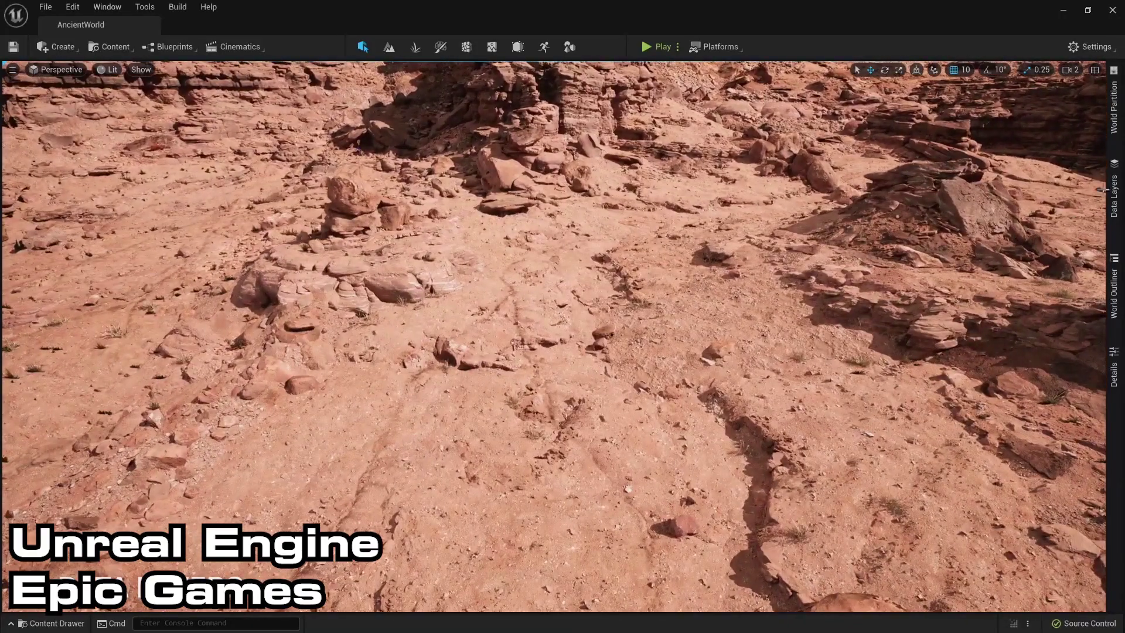
# - In the Data Layers panel, load the Dark World and Campfire Replace layers in the editor
pyautogui.click(1112, 196)
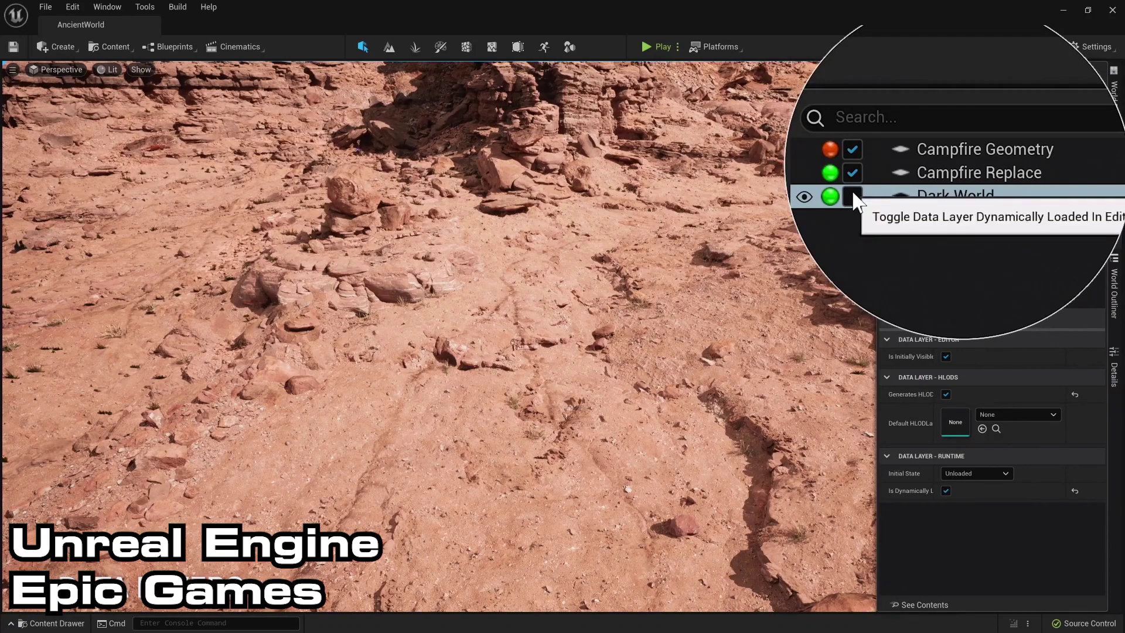
pyautogui.click(852, 197)
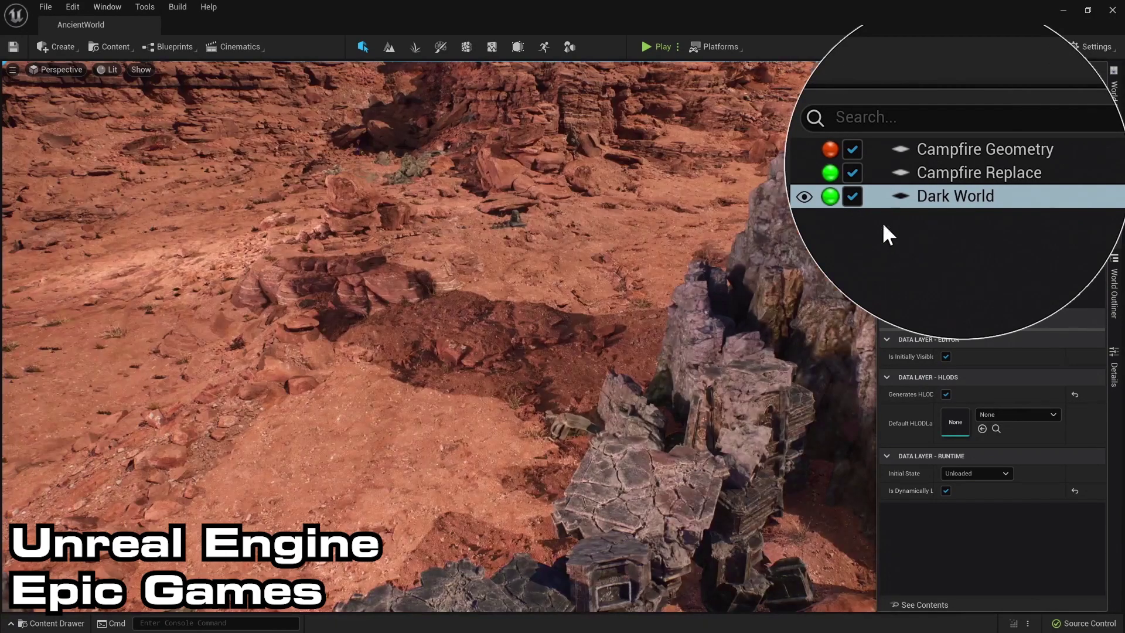
pyautogui.click(852, 173)
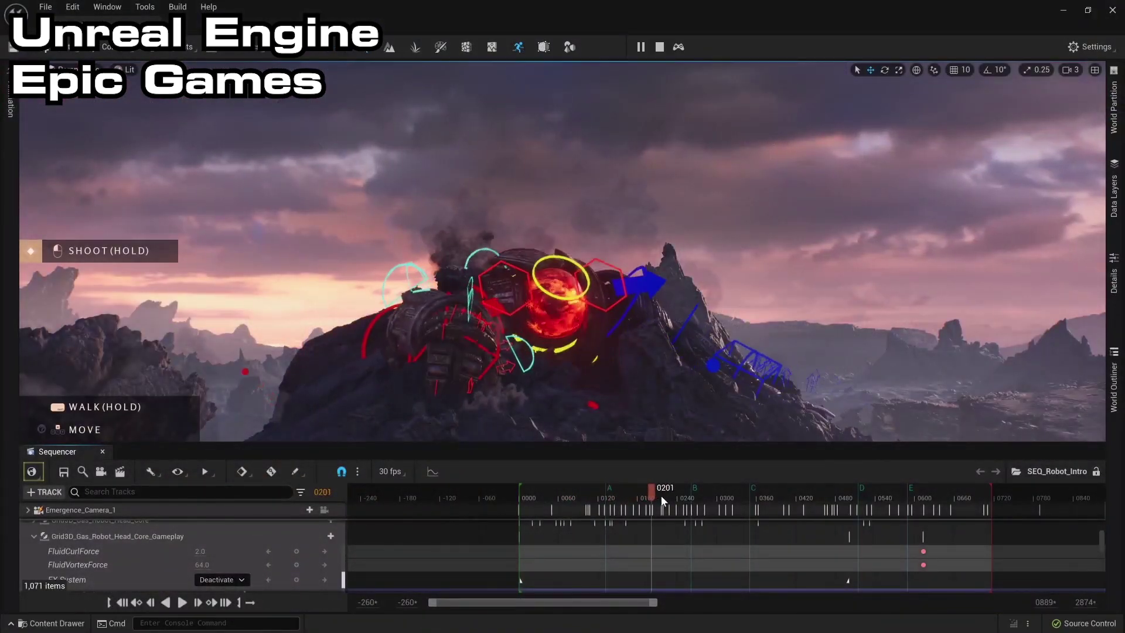
# - At frame 0054, select the right-hand finger controls and blend in the Attack_R pose
pyautogui.moveTo(662, 500); pyautogui.dragTo(796, 505)
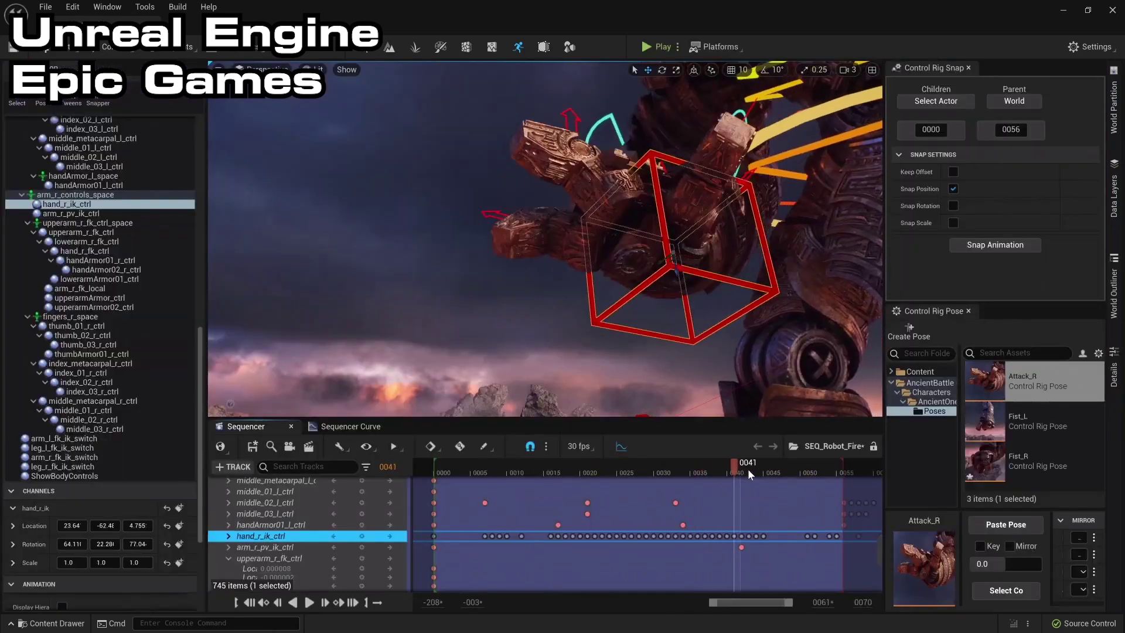
pyautogui.moveTo(748, 468); pyautogui.dragTo(835, 476)
pyautogui.click(999, 590)
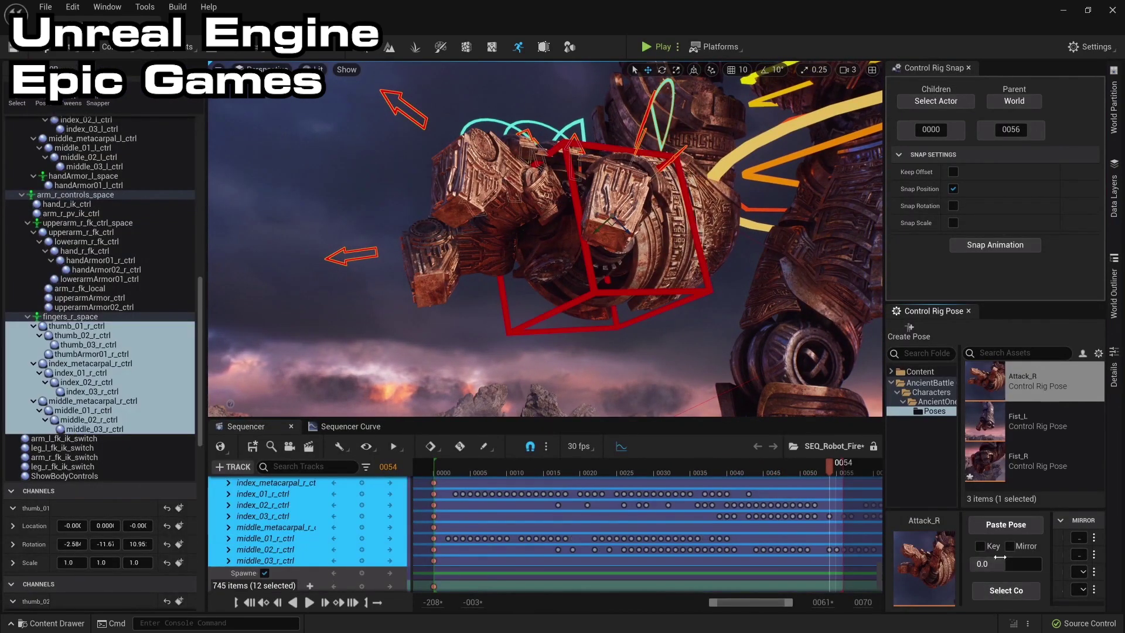
pyautogui.moveTo(990, 564); pyautogui.dragTo(1008, 559)
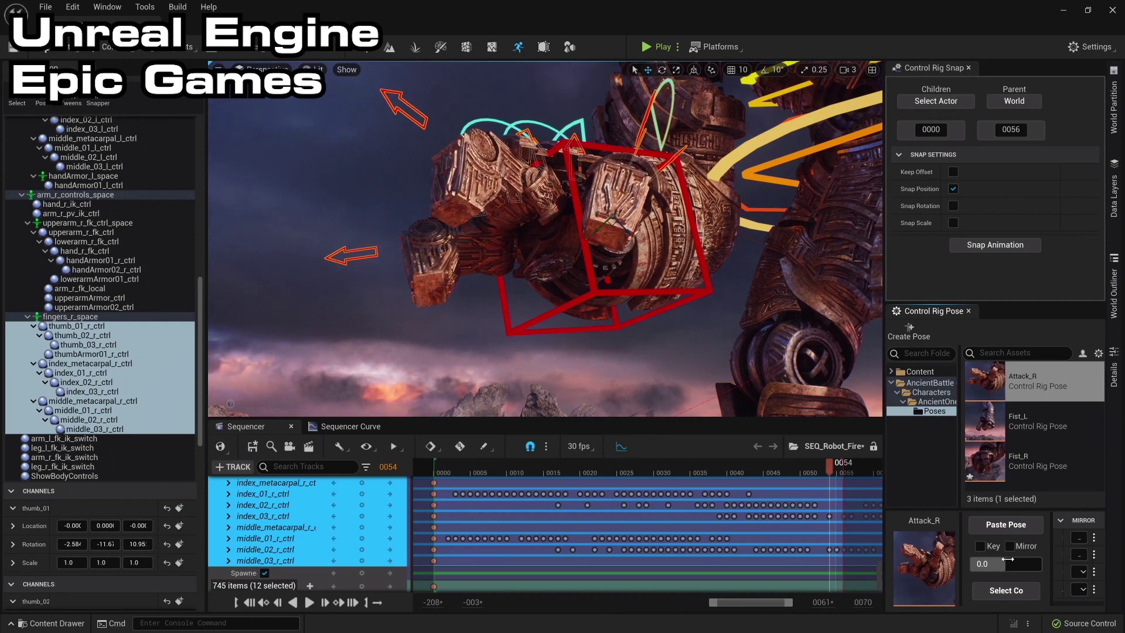
pyautogui.moveTo(851, 475); pyautogui.dragTo(789, 473)
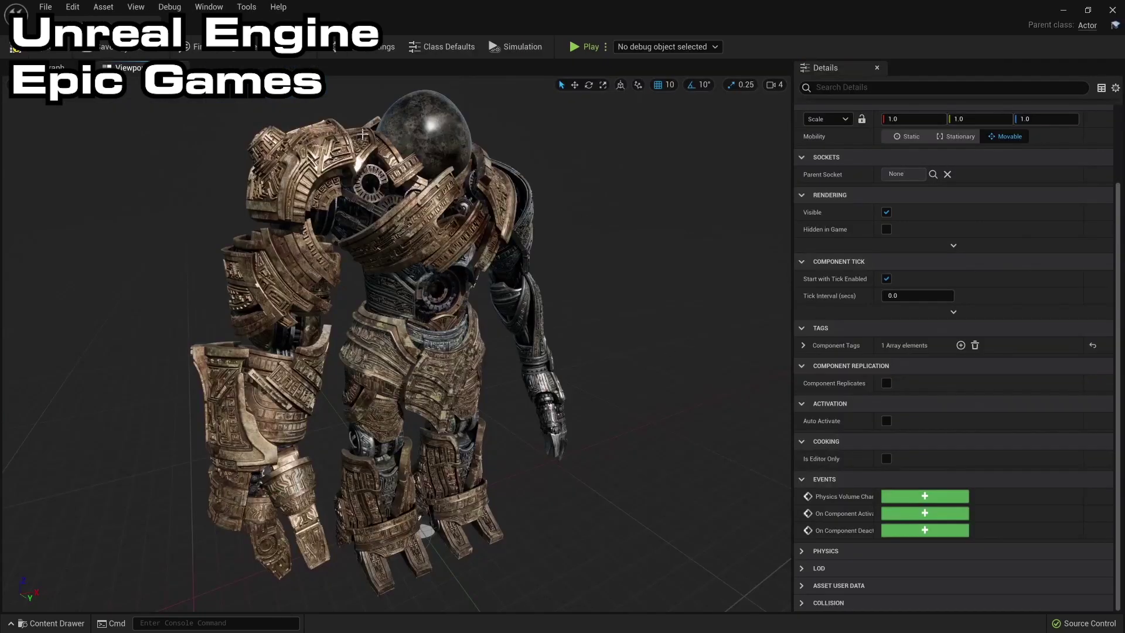
# - Select the robot's chestplate and open spine_03_GRP_chestplate_new in its mesh editor
pyautogui.click(282, 167)
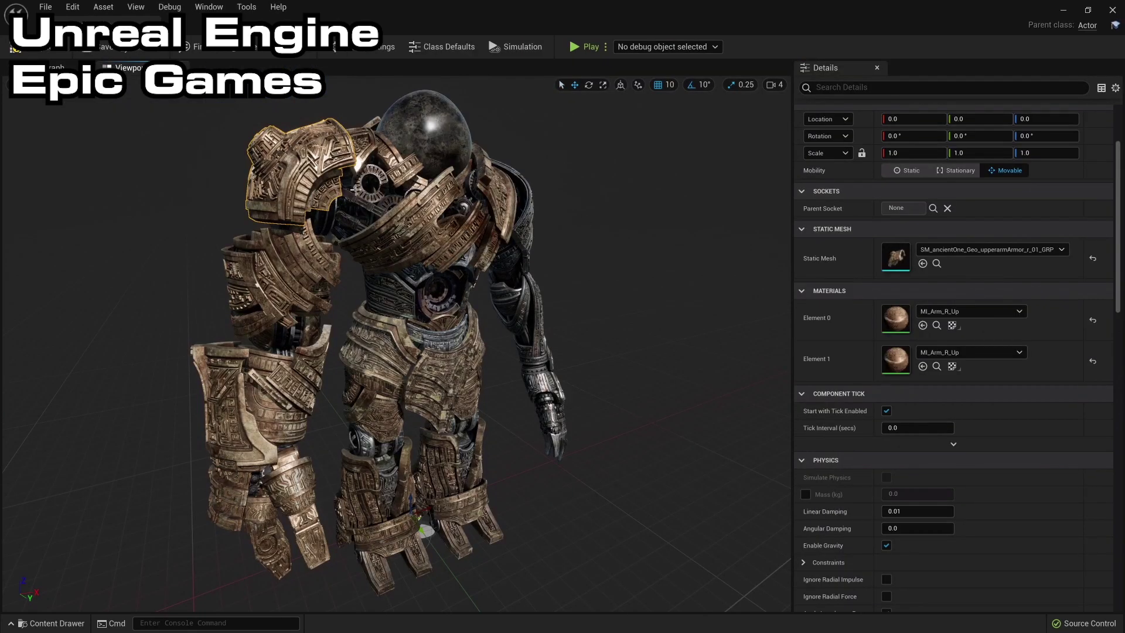
pyautogui.click(353, 189)
pyautogui.click(405, 231)
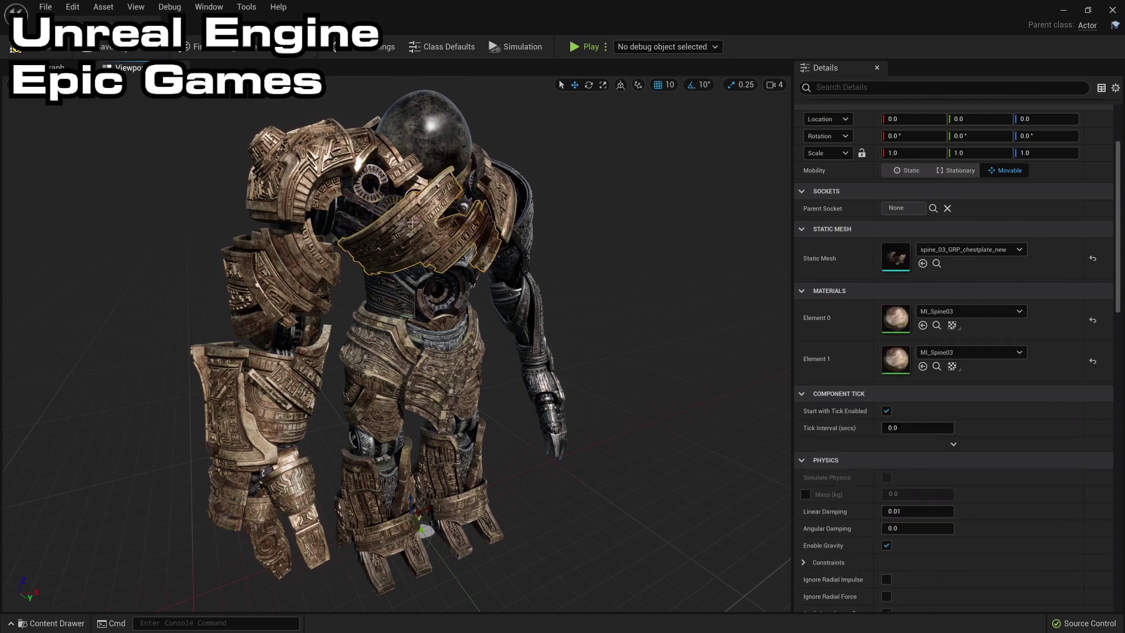
pyautogui.click(937, 264)
pyautogui.doubleClick(452, 557)
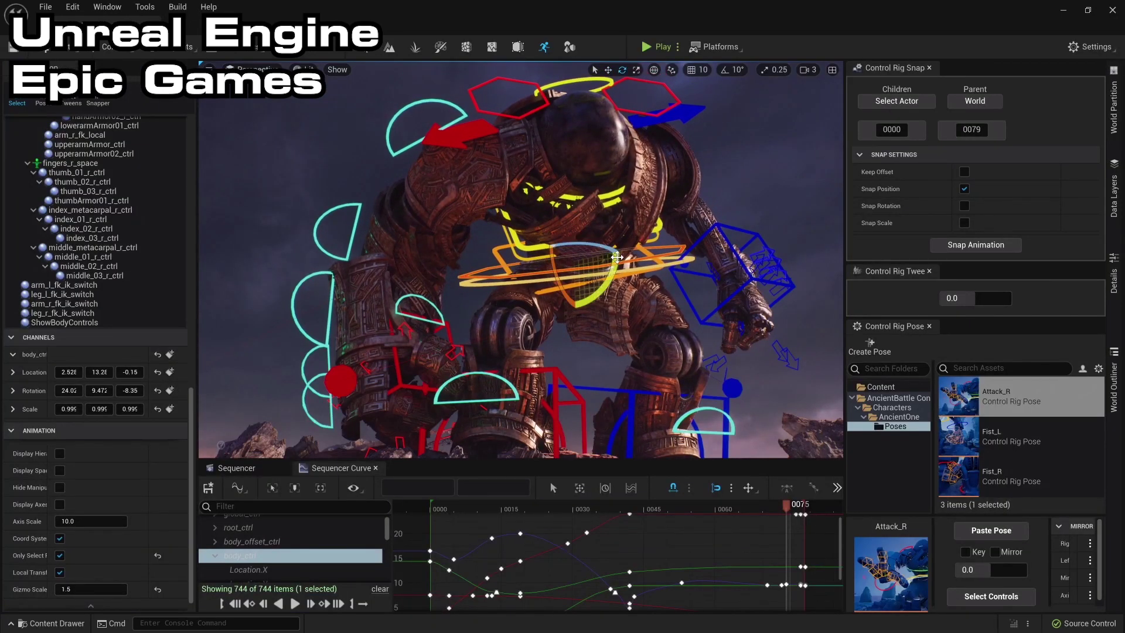
# - Rotate body_ctrl to tilt the torso, drag hand_r_ik down-left, and play the animation
pyautogui.moveTo(617, 257); pyautogui.dragTo(574, 244)
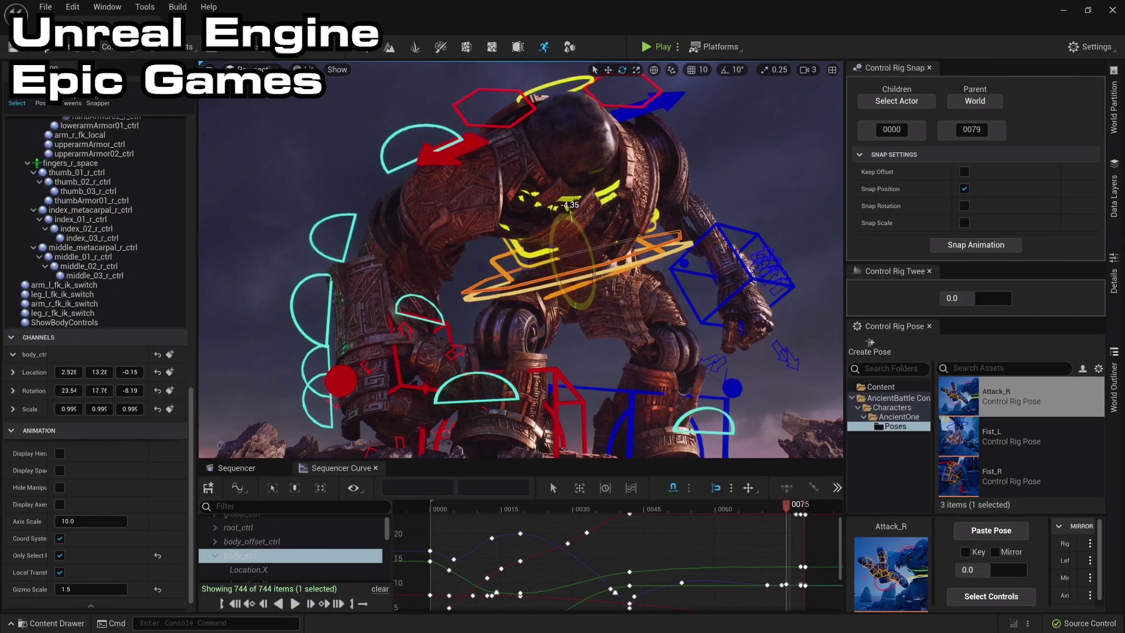
pyautogui.click(448, 330)
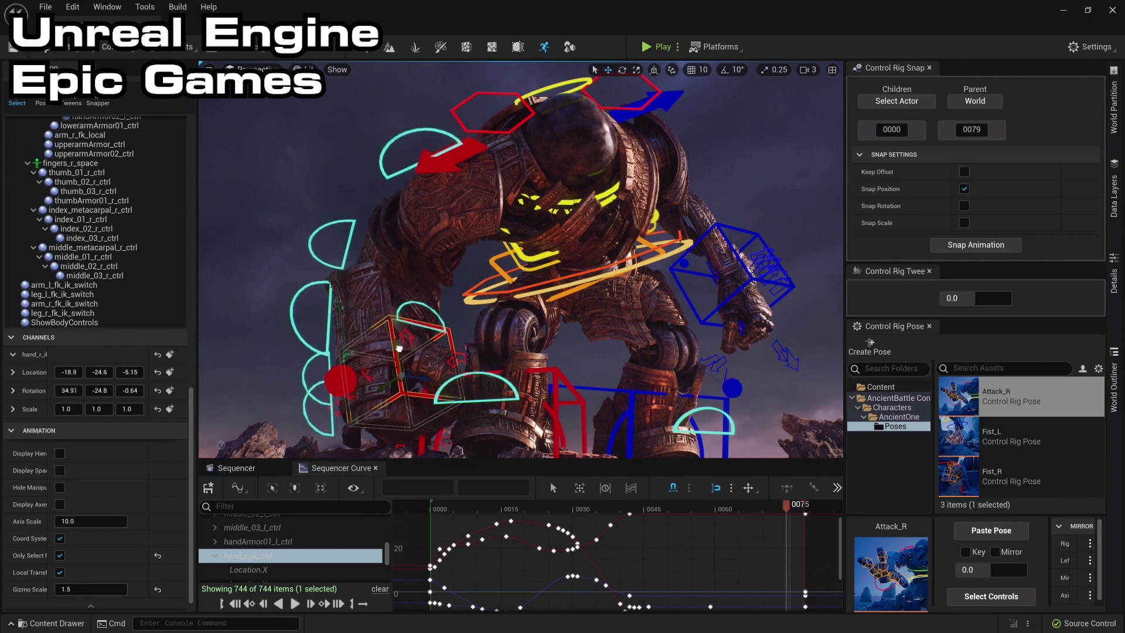
pyautogui.moveTo(399, 349); pyautogui.dragTo(378, 380)
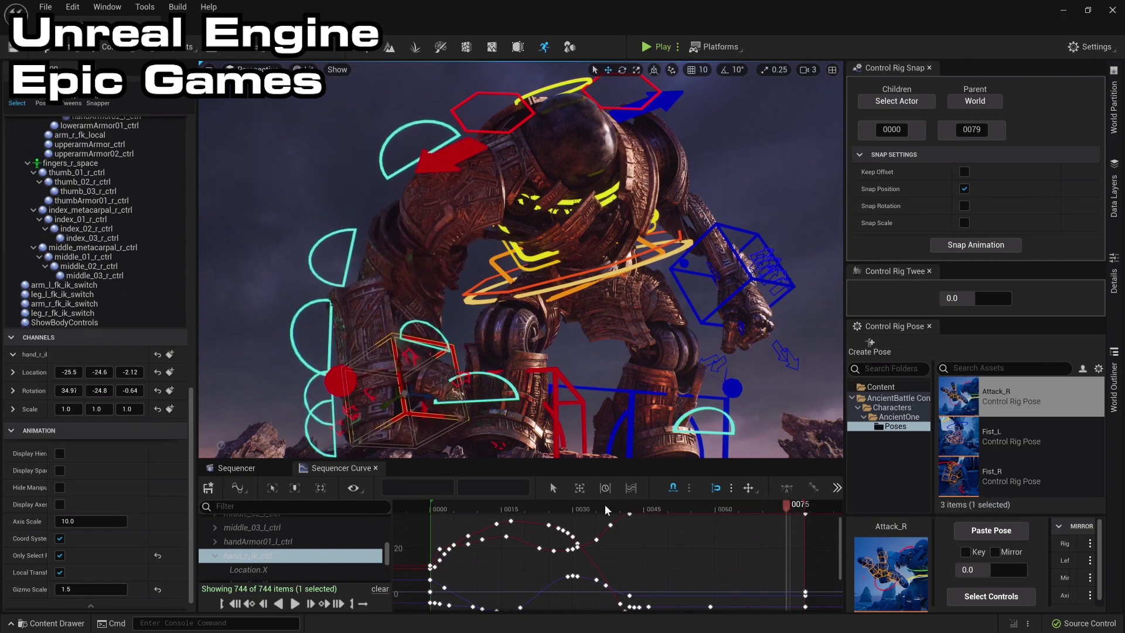
pyautogui.press('space')
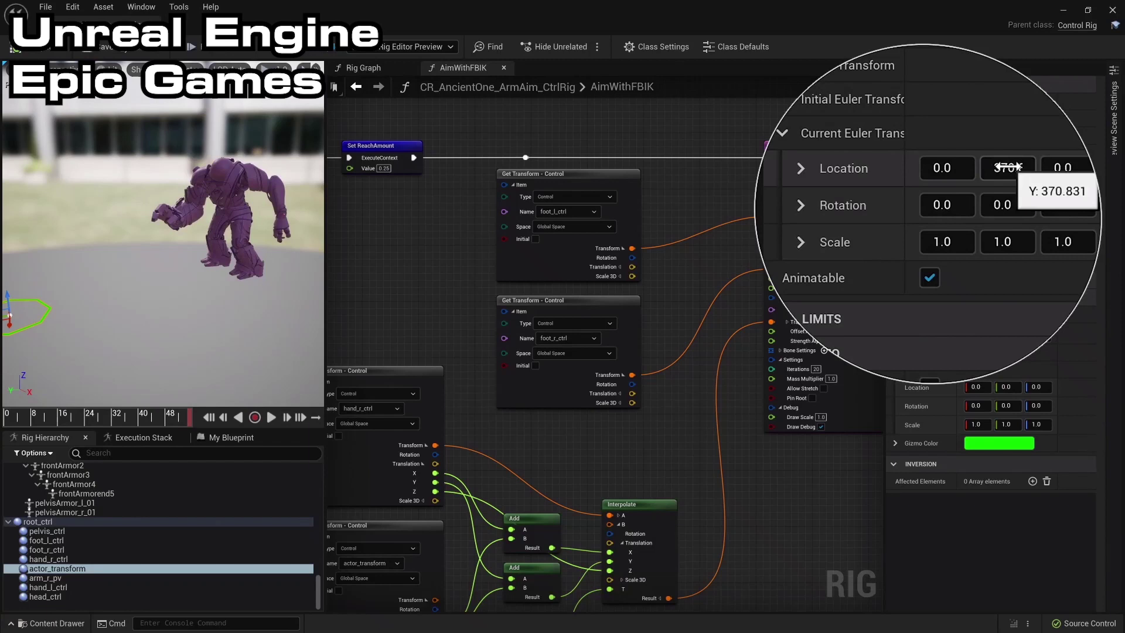
# - Lower actor_transform's Location Y, set ReachAmount to 0.75, and play the rig preview
pyautogui.moveTo(969, 175); pyautogui.dragTo(1001, 175)
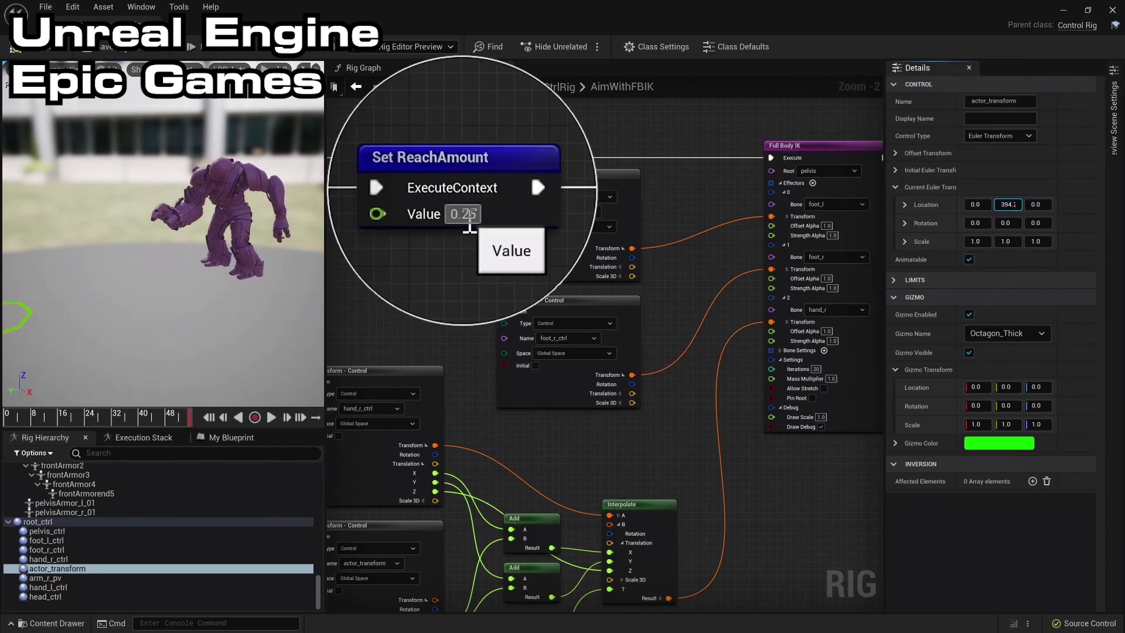
pyautogui.click(387, 170)
pyautogui.write('.75')
pyautogui.press('Return')
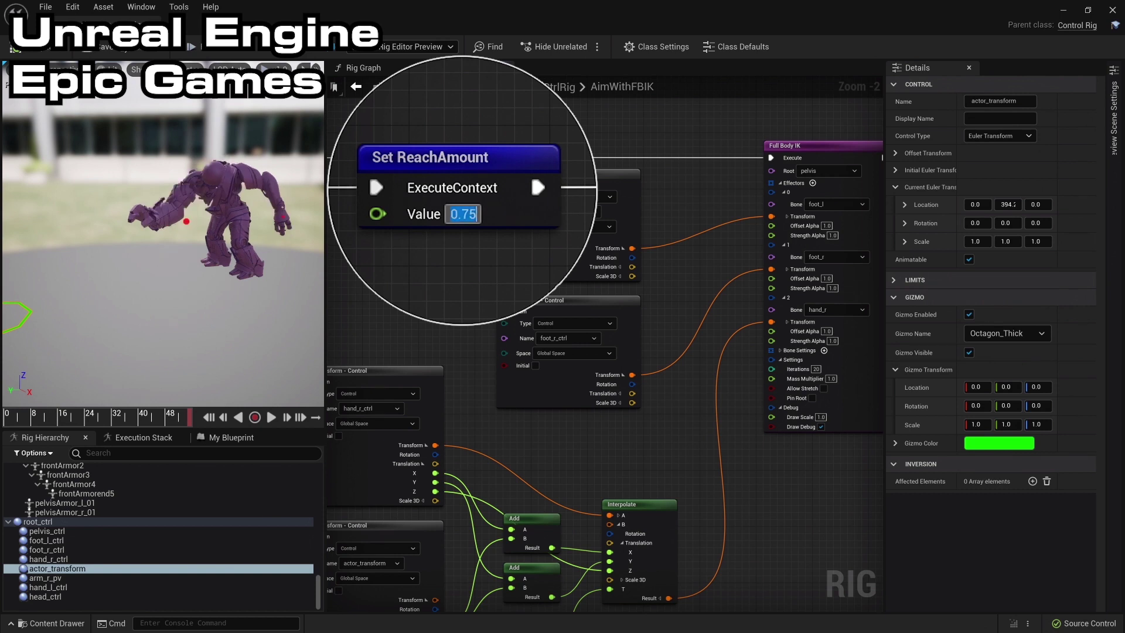
pyautogui.click(270, 417)
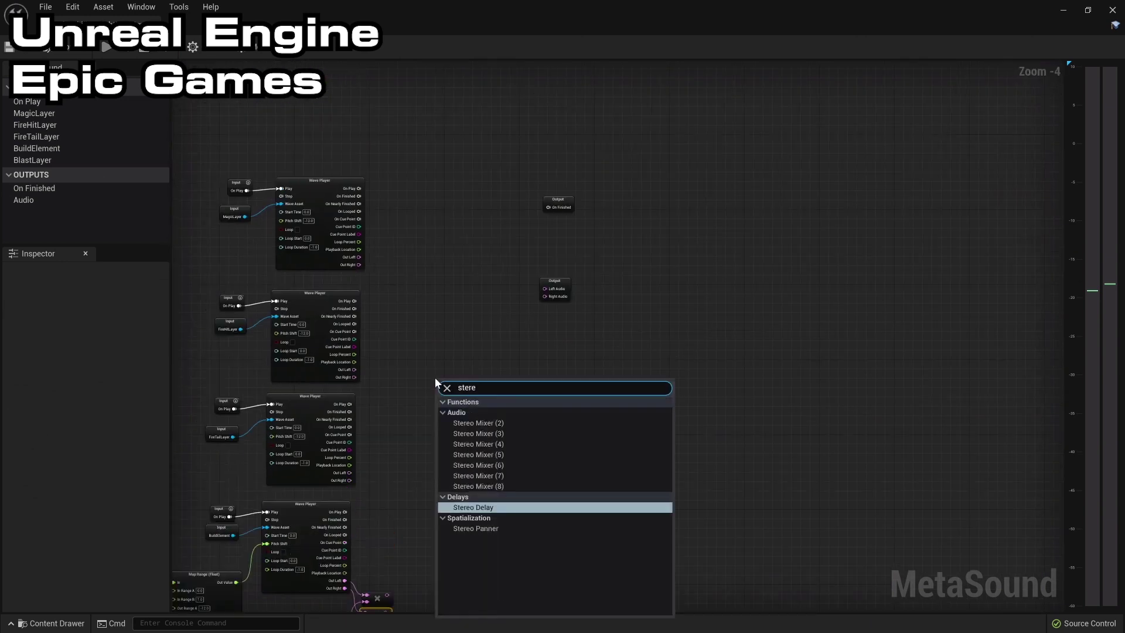
# - Add a Stereo Mixer node, preview the MetaSound, and show the Metasounds folder assets
pyautogui.press('Return')
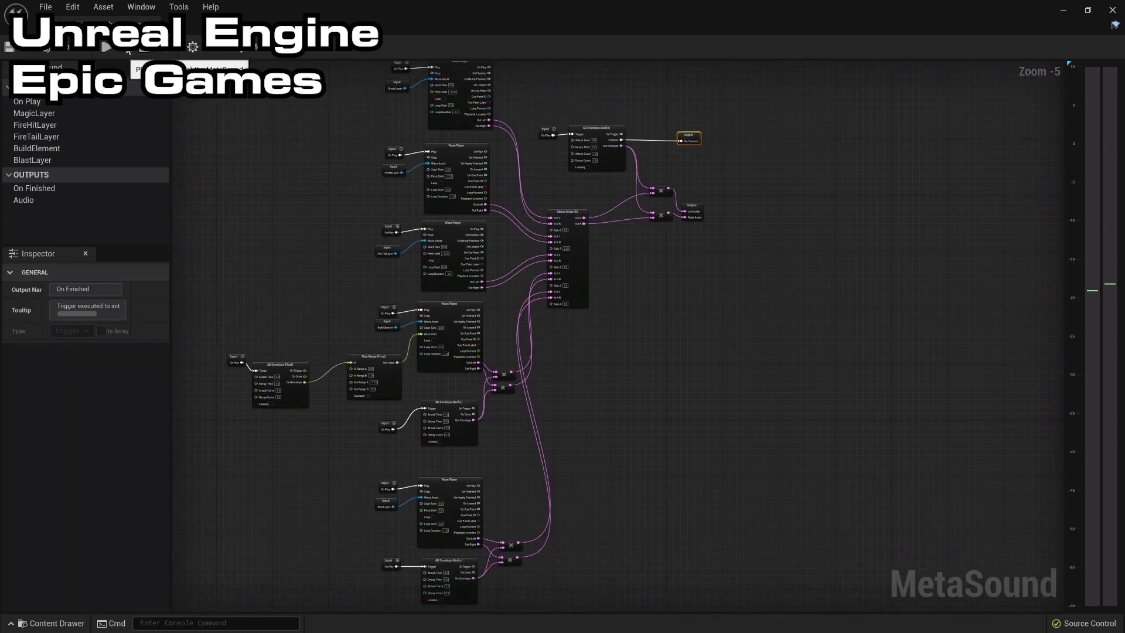
pyautogui.click(115, 49)
pyautogui.hotkey('ctrl', 'space')
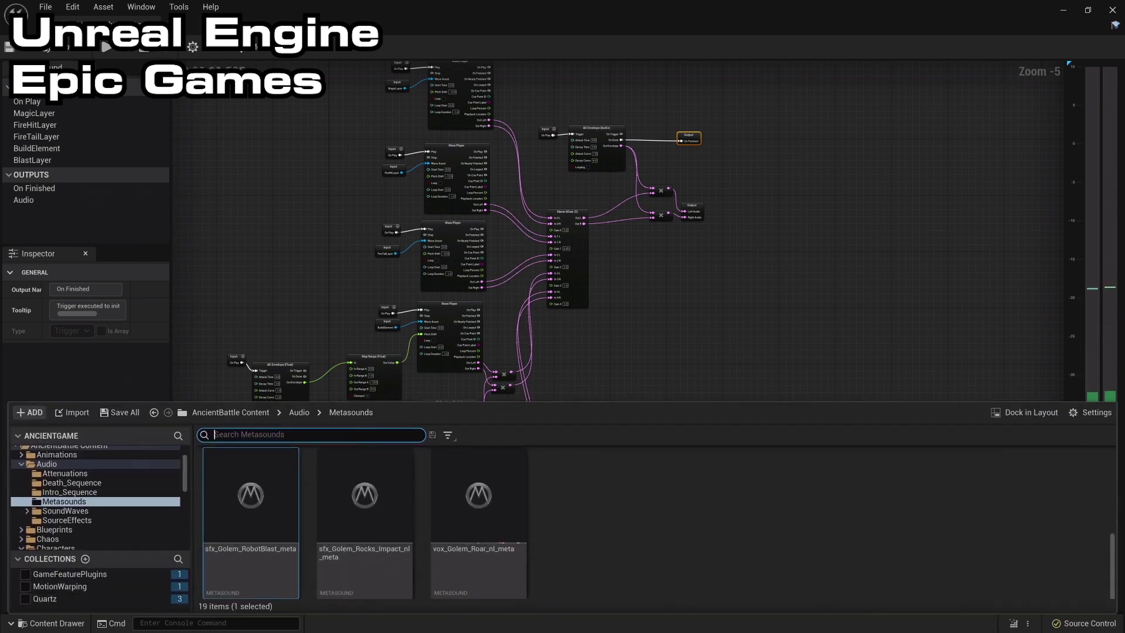
# - Open sfx_Golem_RobotBlast_meta, pan across its grouped sections, and play the sound
pyautogui.doubleClick(247, 527)
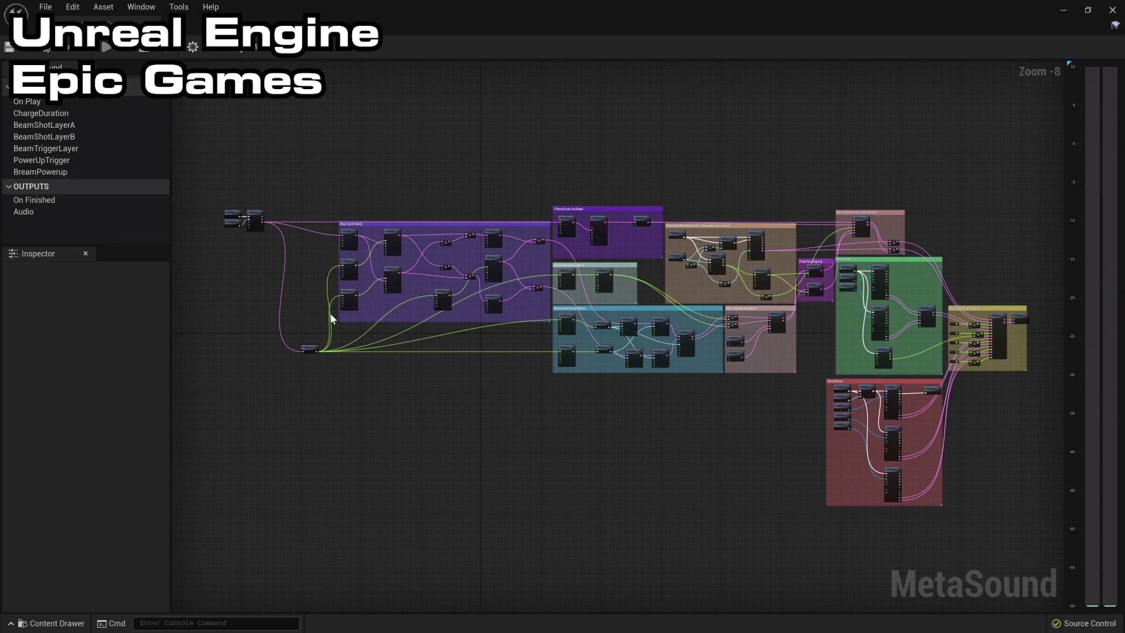
pyautogui.scroll(5, 447, 276)
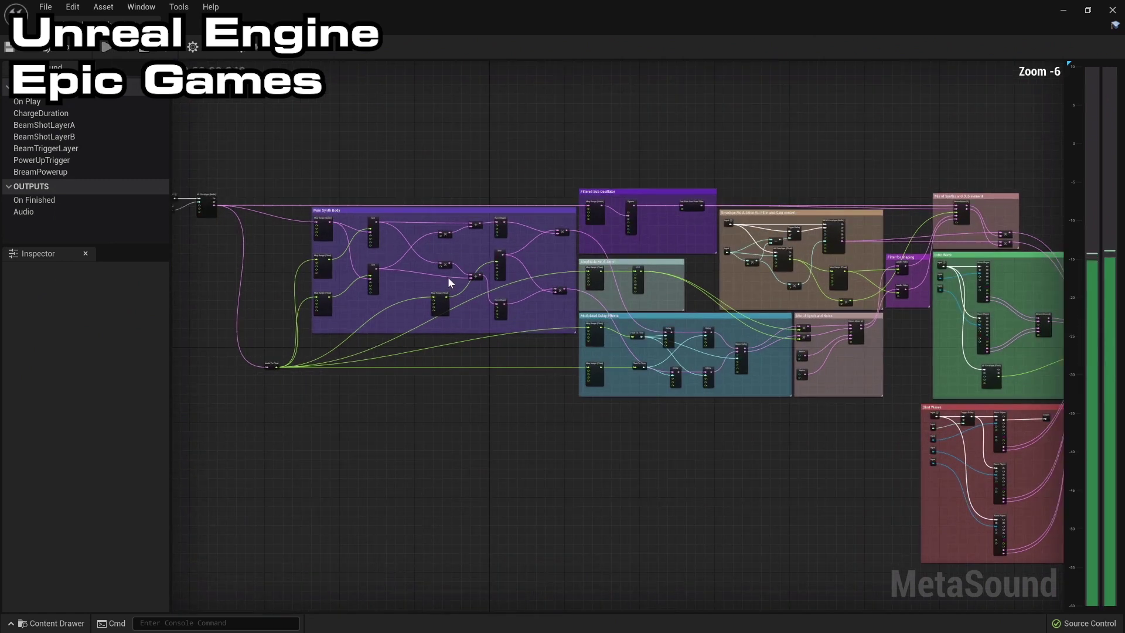
pyautogui.moveTo(537, 202); pyautogui.dragTo(327, 214, button='right')
pyautogui.moveTo(748, 301); pyautogui.dragTo(194, 256, button='right')
pyautogui.moveTo(732, 359); pyautogui.dragTo(139, 256, button='right')
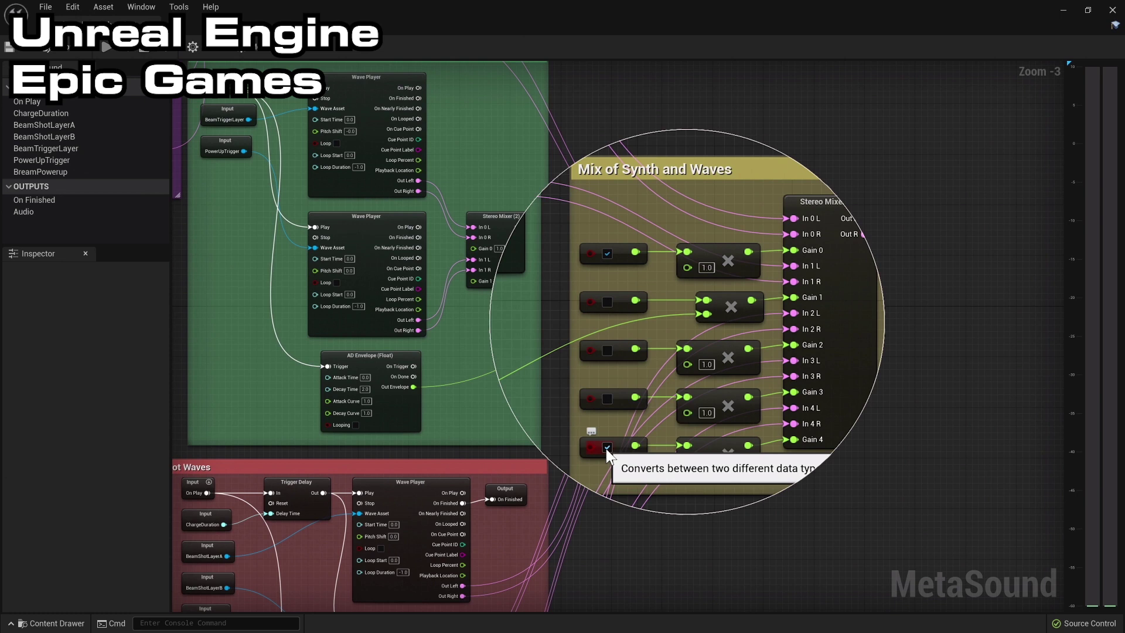
pyautogui.click(110, 48)
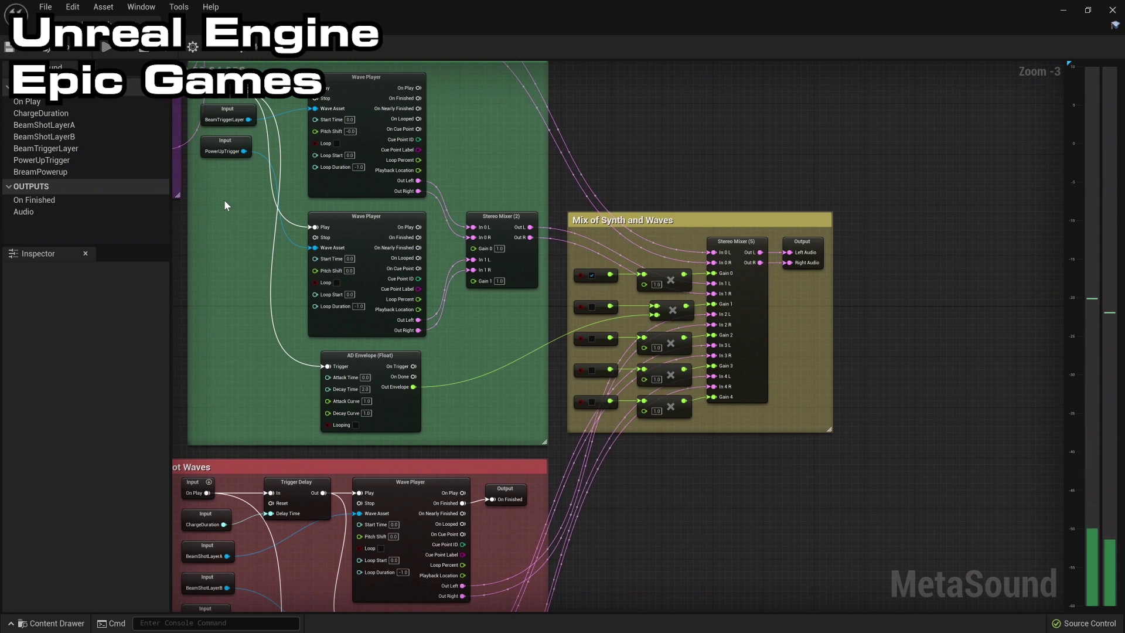
pyautogui.moveTo(224, 201); pyautogui.dragTo(786, 302, button='right')
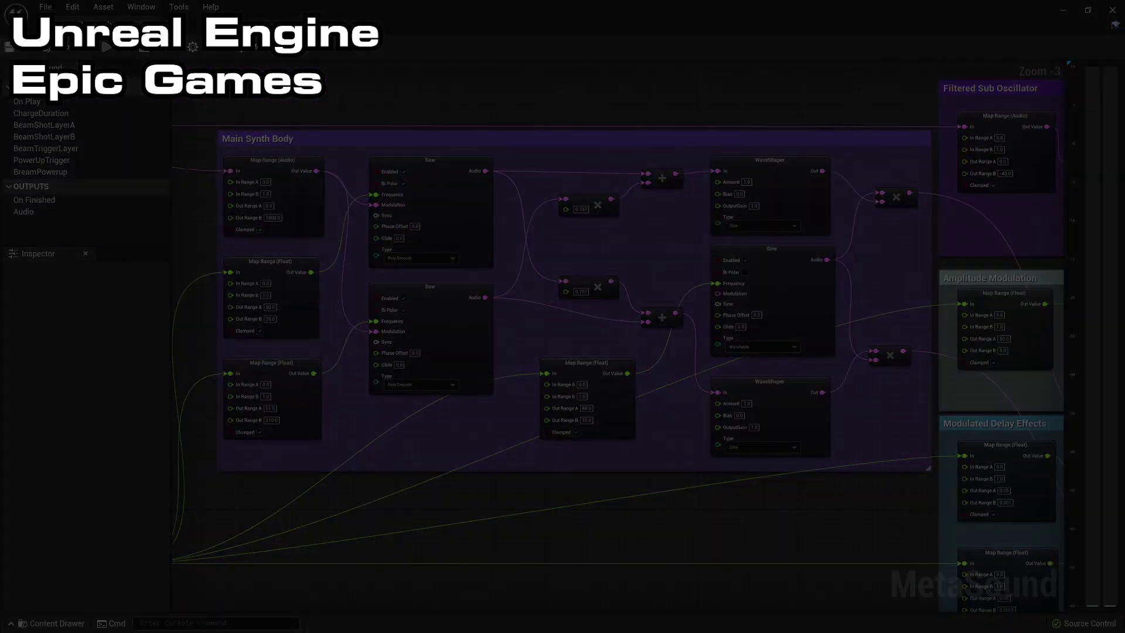